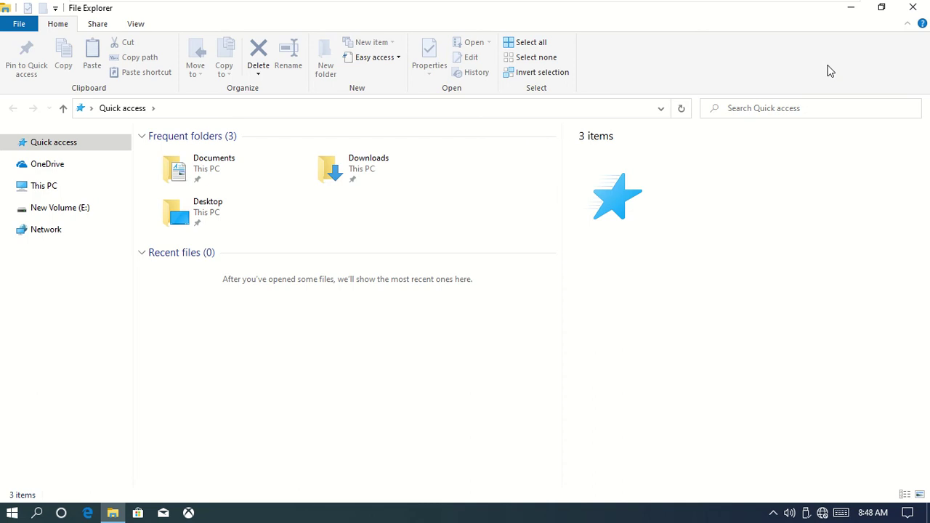
Step: Look over the sharing, view and home commands and the address path for Quick access
click(99, 28)
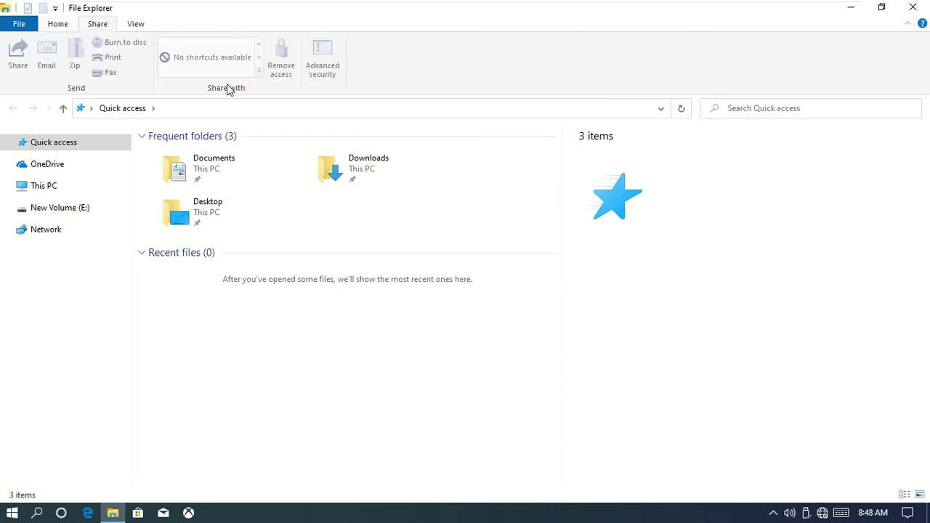
click(136, 26)
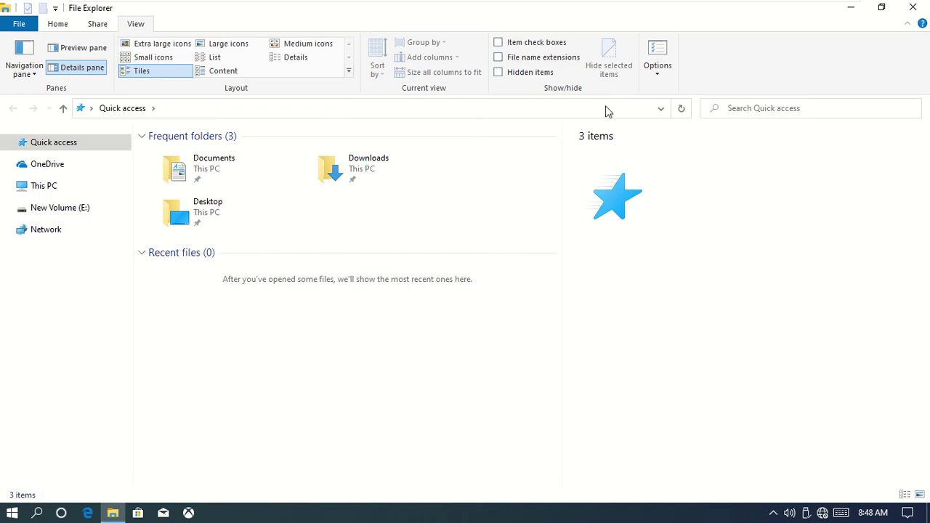
click(58, 26)
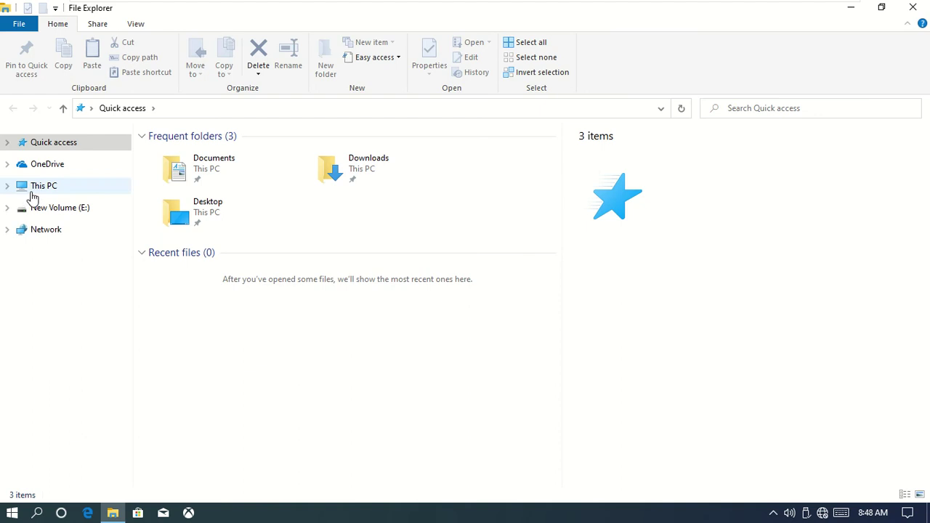
click(211, 109)
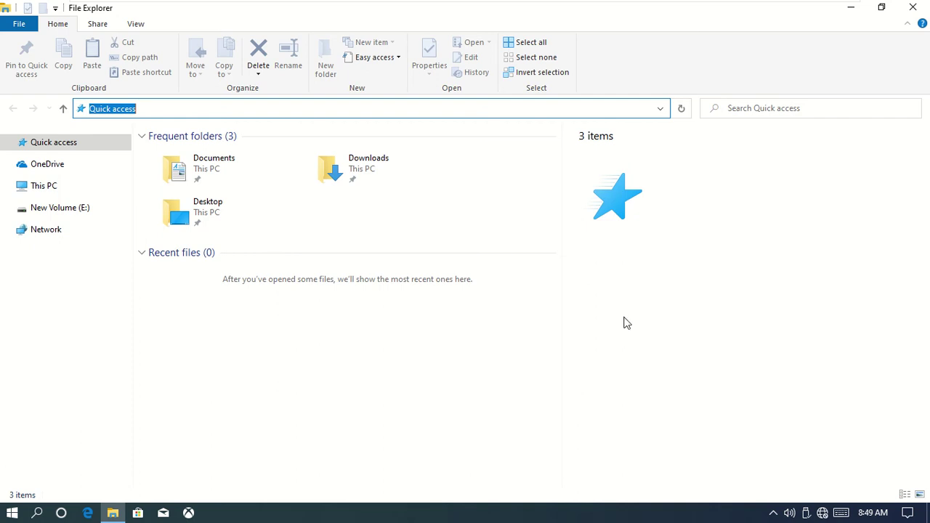
Step: Open the New folder inside New folder on the New Volume (E:) drive
click(66, 212)
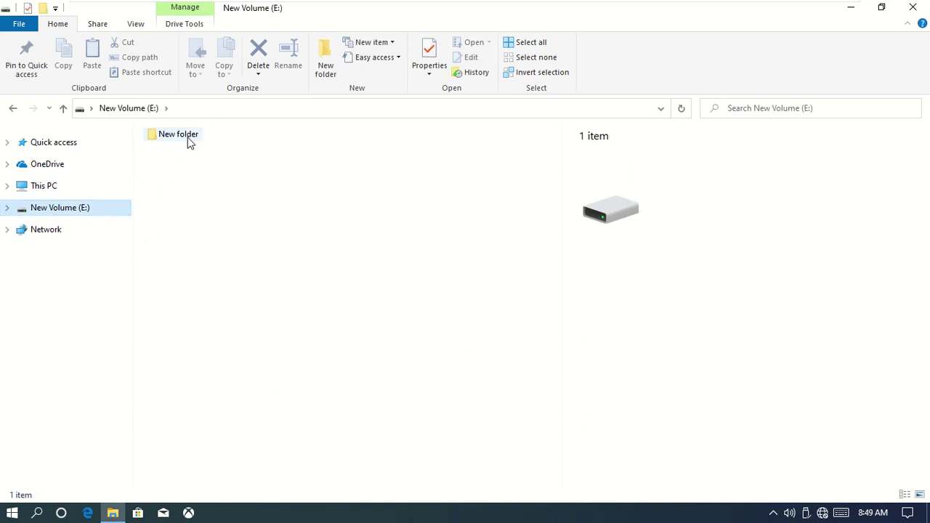
double_click(187, 140)
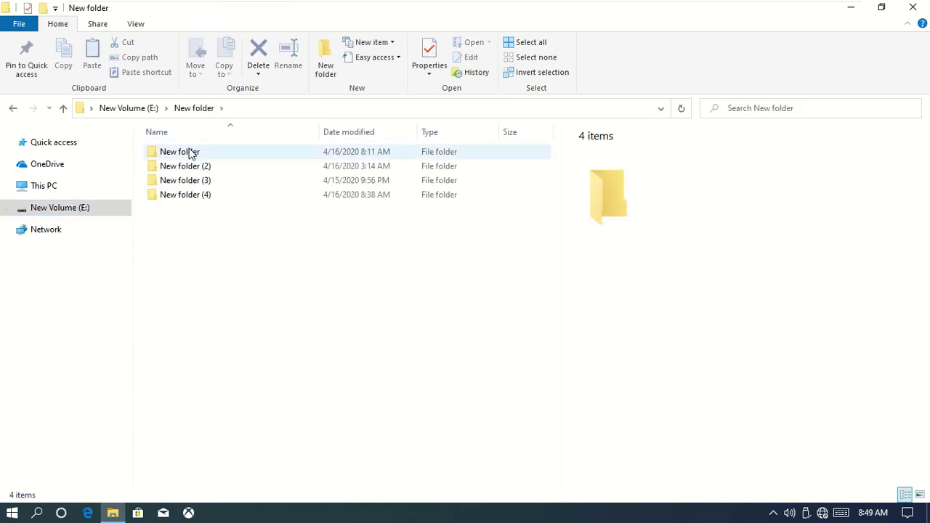
double_click(188, 154)
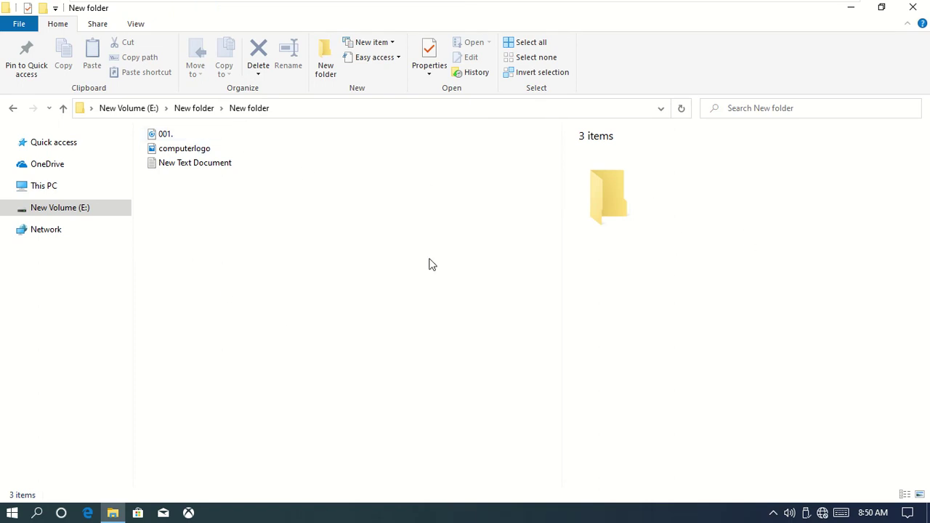
Step: Show the file details of computerlogo and of New Text Document
click(202, 149)
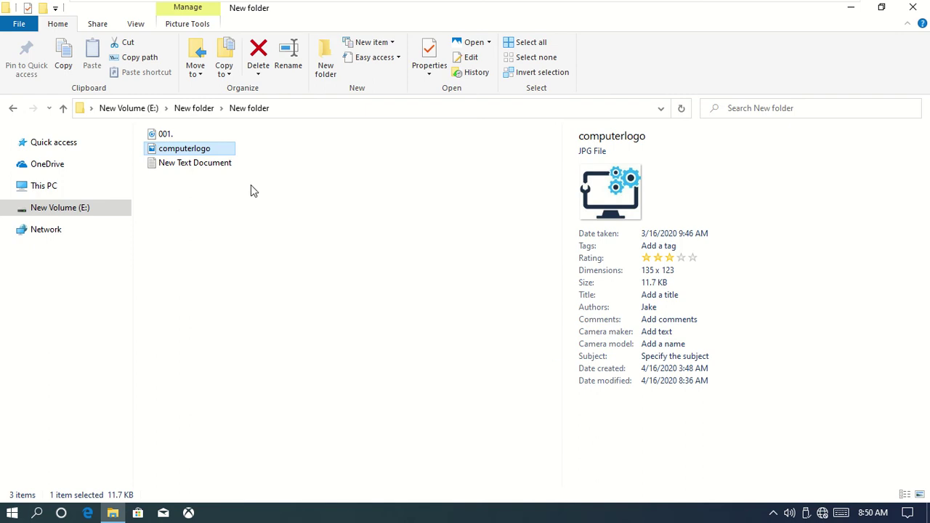
click(228, 169)
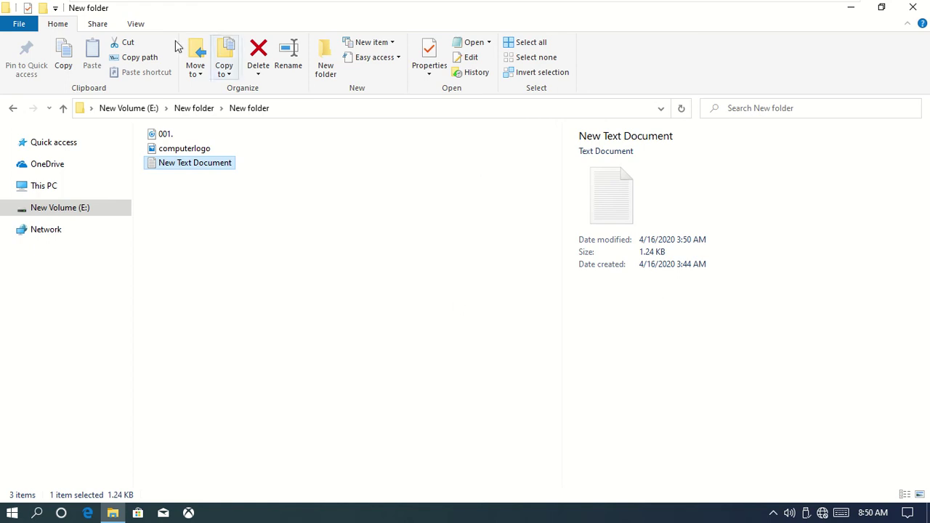
Step: Replace the details display with the file preview, view New Text Document's contents, and clear the selection
click(129, 24)
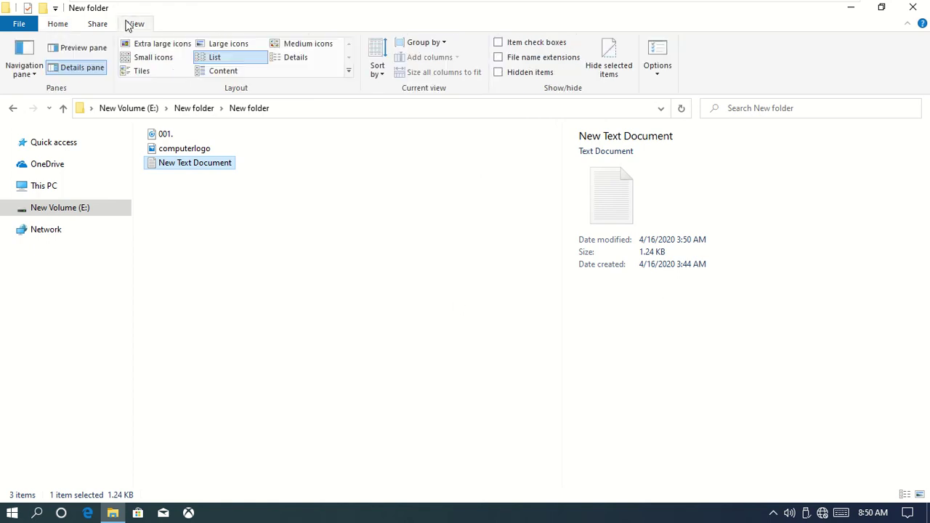
click(81, 48)
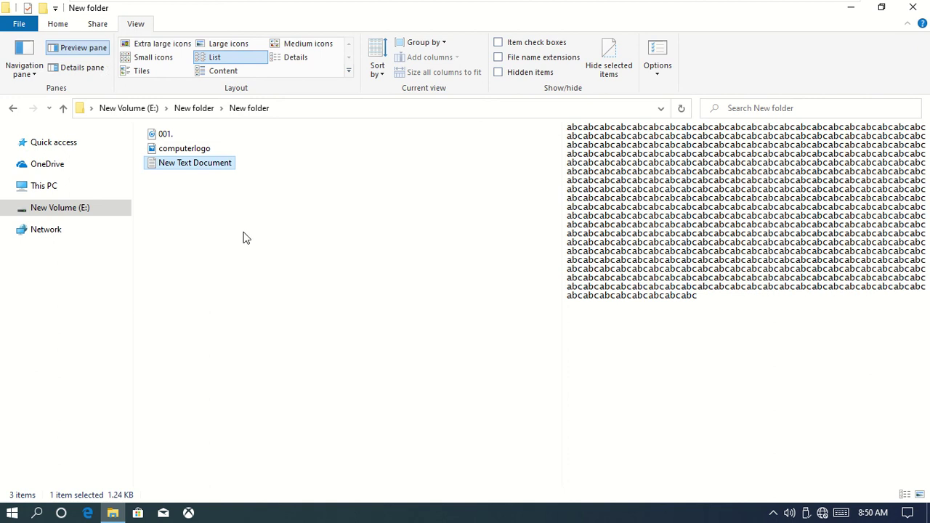
click(568, 129)
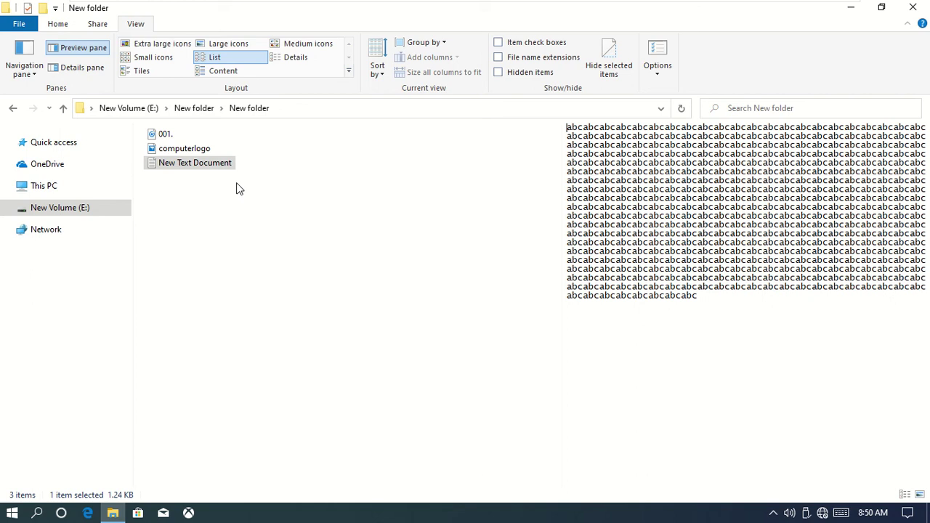
click(383, 244)
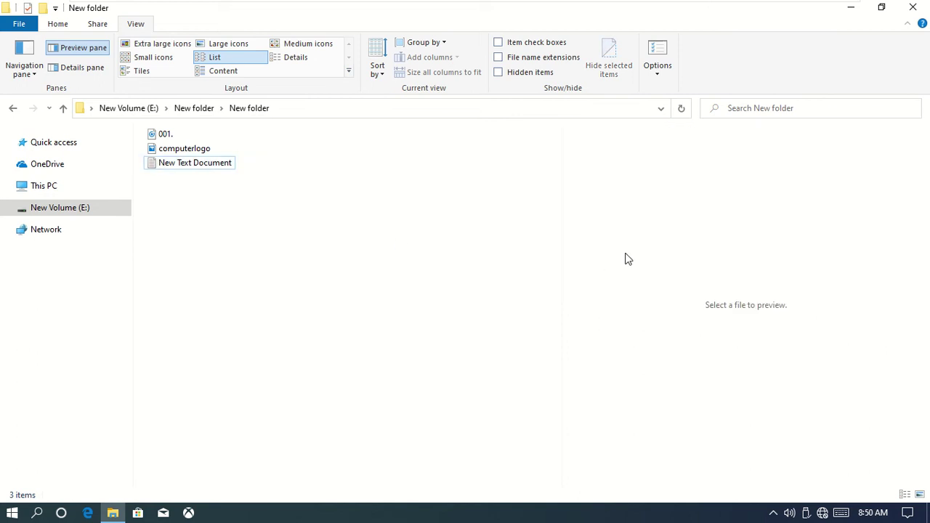
Step: Preview New Text Document and the computerlogo image, leaving no file selected
click(218, 165)
click(204, 151)
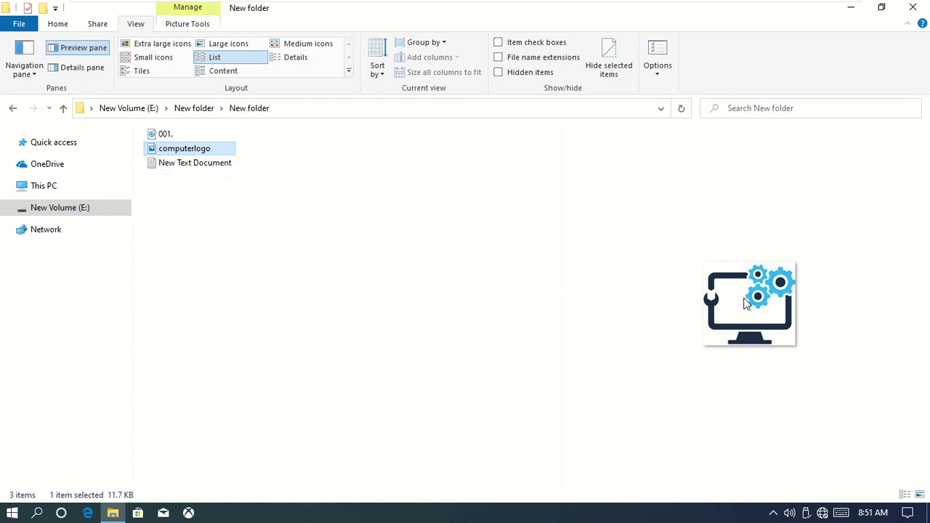
click(422, 332)
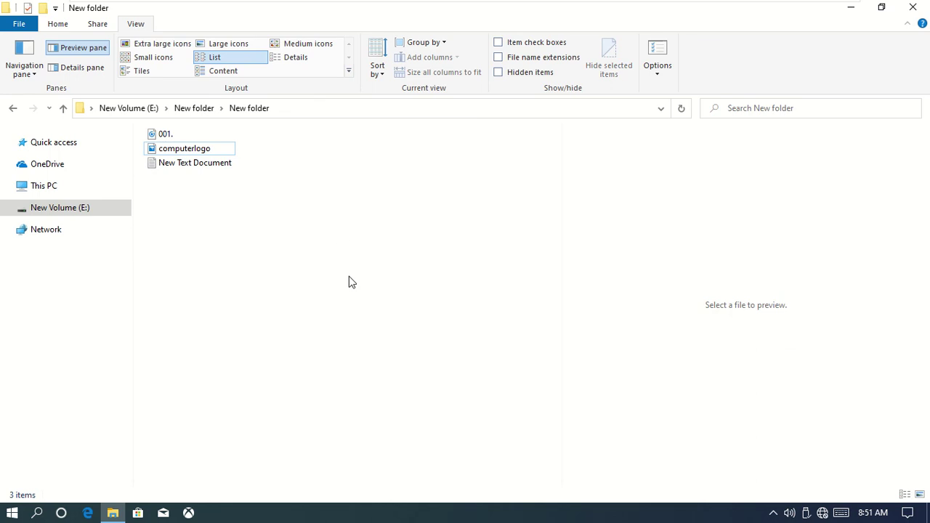
Step: Add the Undo command to the Quick Access Toolbar and remove it again
click(55, 11)
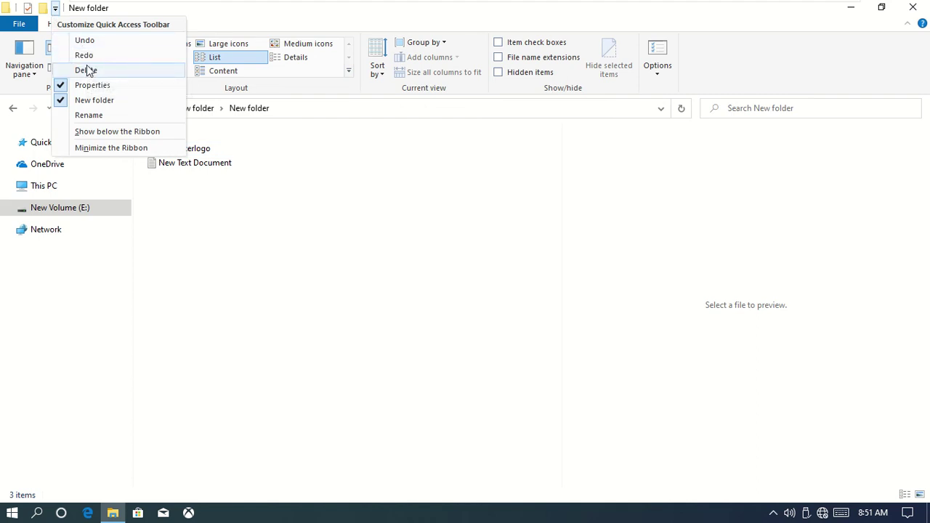
click(85, 41)
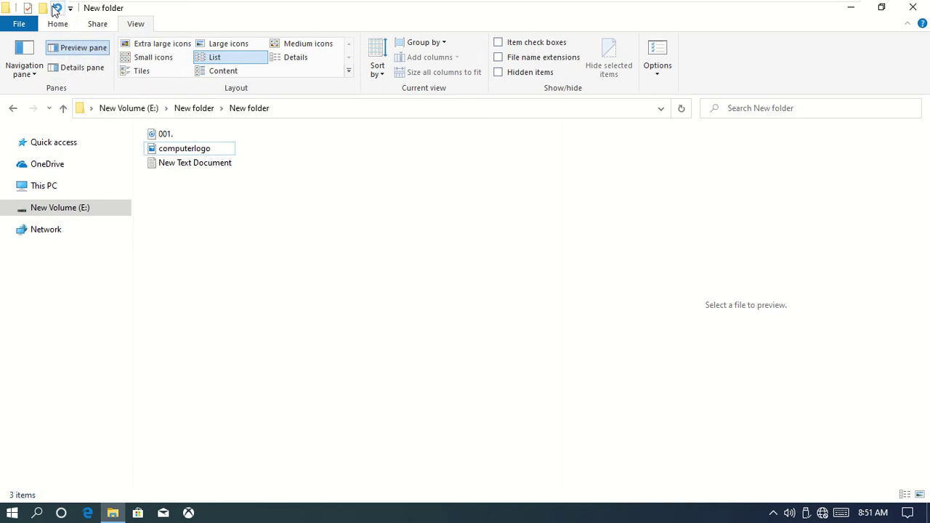
click(69, 9)
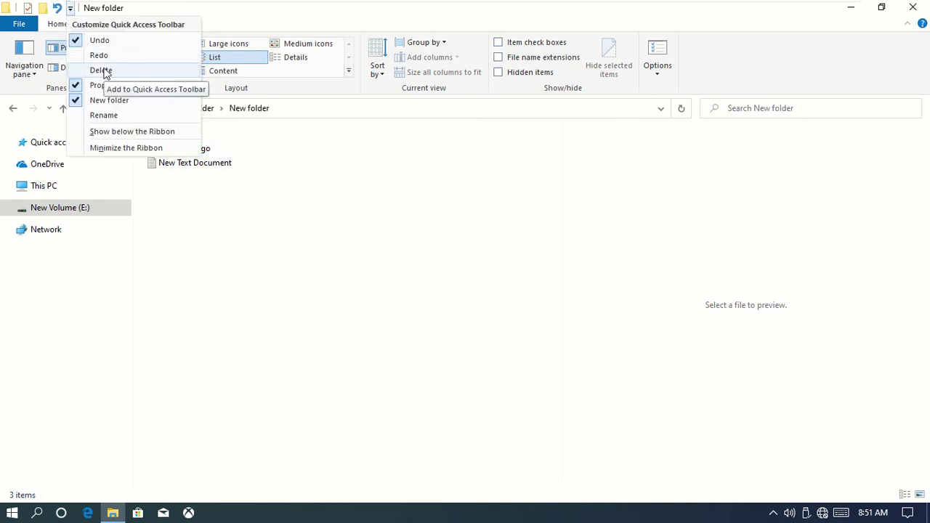
click(76, 41)
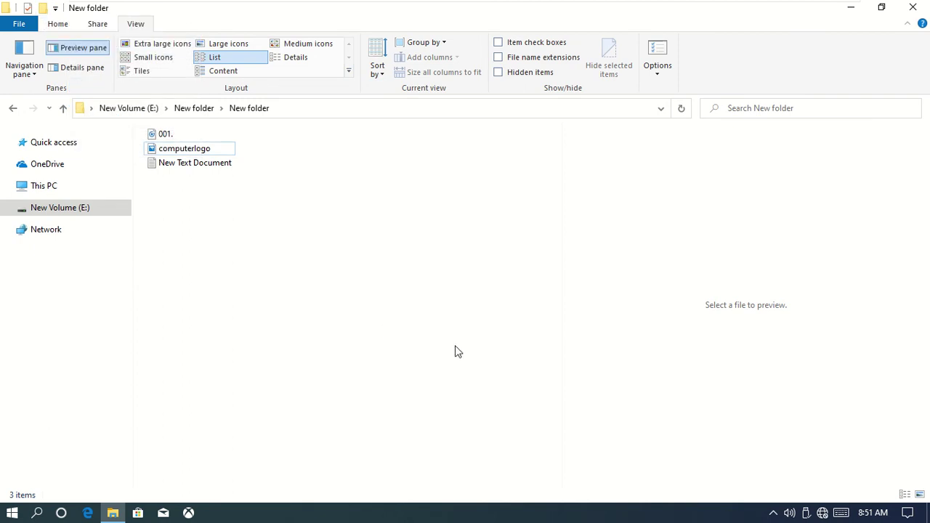
click(17, 26)
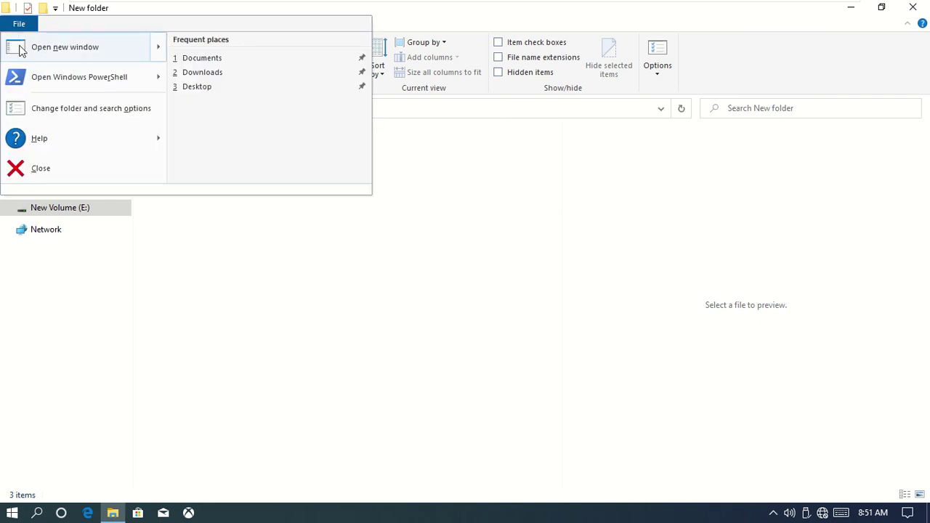
mouse_move(21, 52)
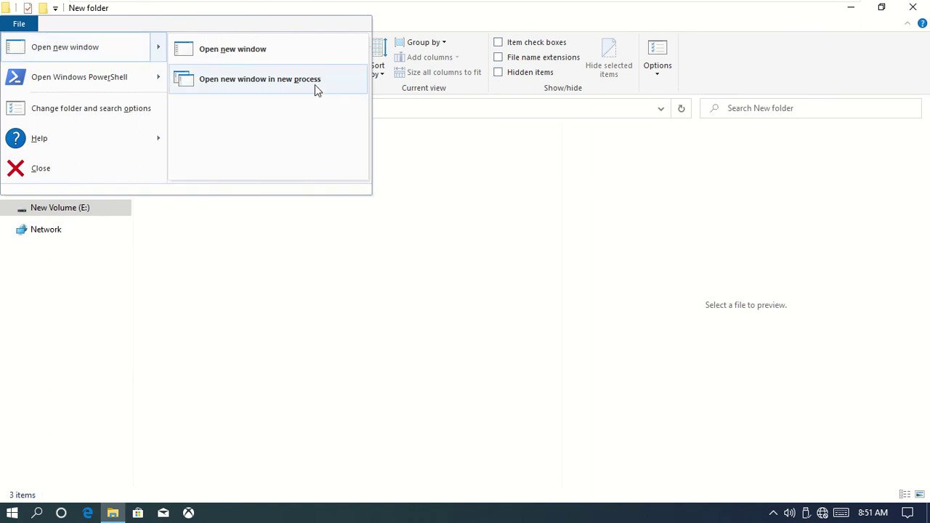
click(440, 244)
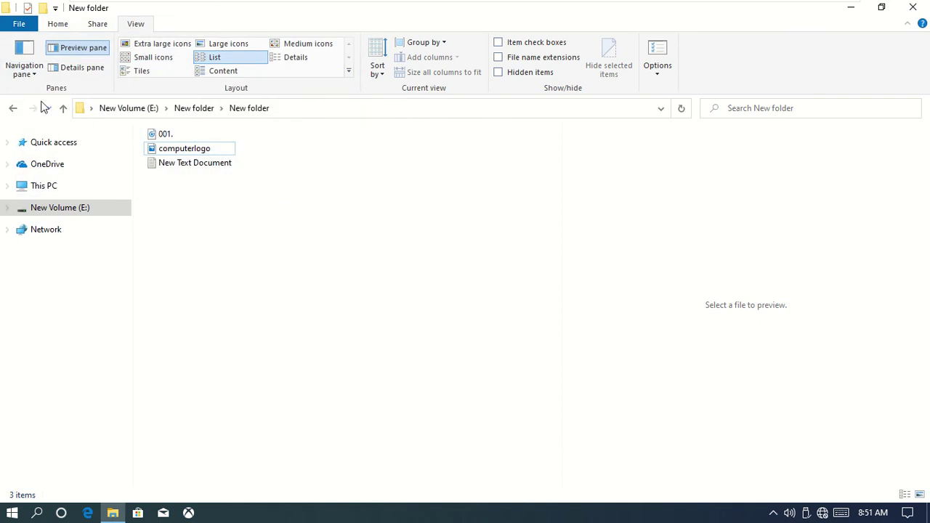
Step: Open the current folder in a new window in a new process and move that window to the middle of the desktop
click(18, 23)
mouse_move(94, 43)
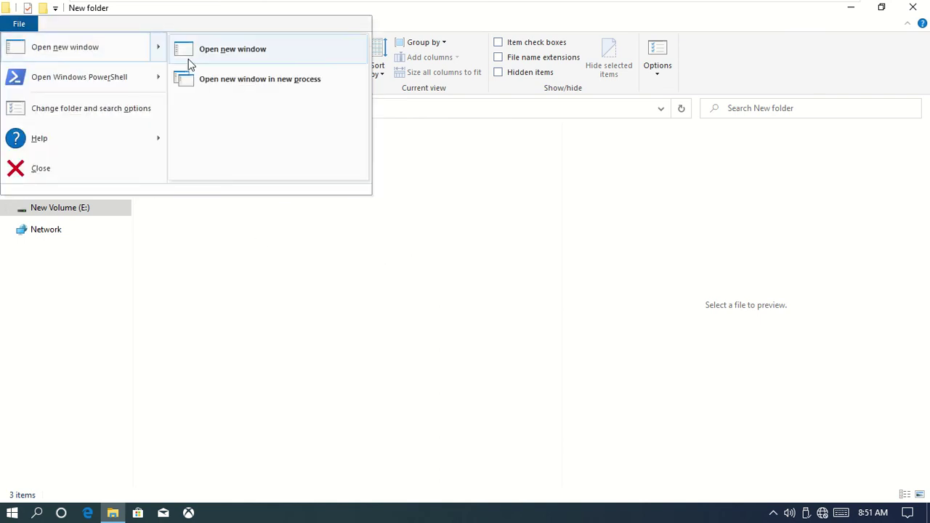
click(243, 86)
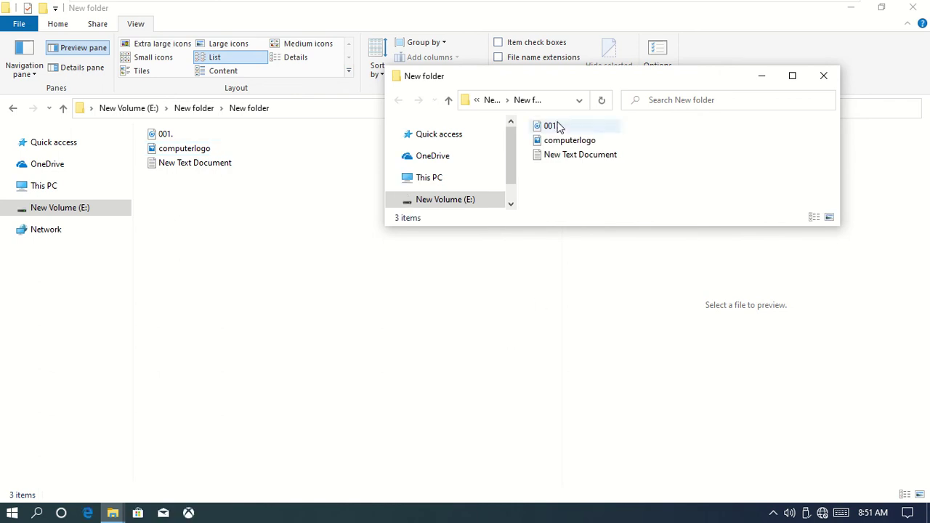
drag(561, 88, 321, 224)
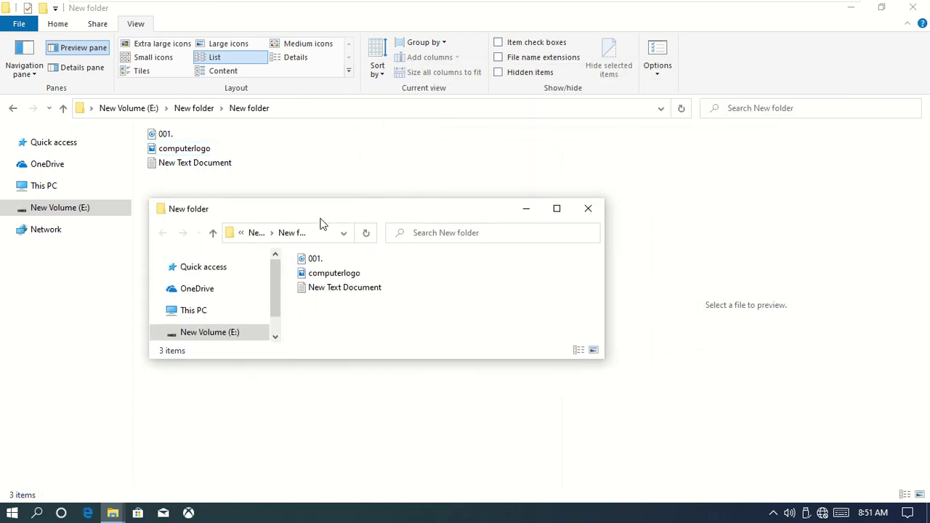
drag(378, 213, 401, 208)
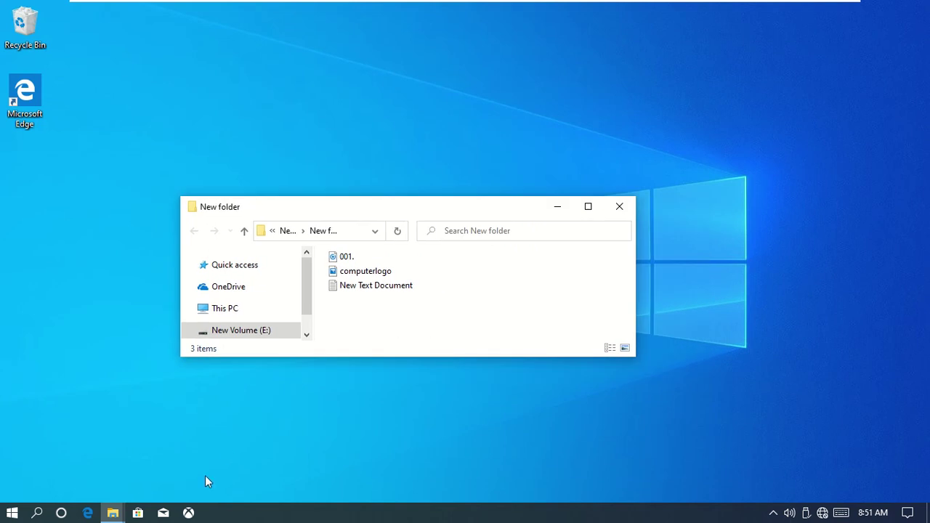
Step: Preview the two open folder windows individually, bring both back into view, and close the smaller one
mouse_move(118, 514)
click(110, 475)
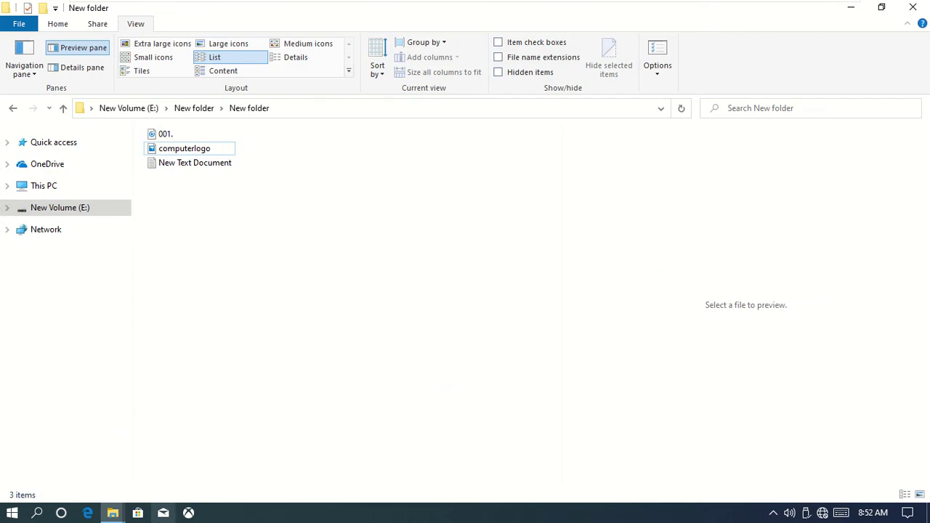
mouse_move(113, 512)
click(209, 459)
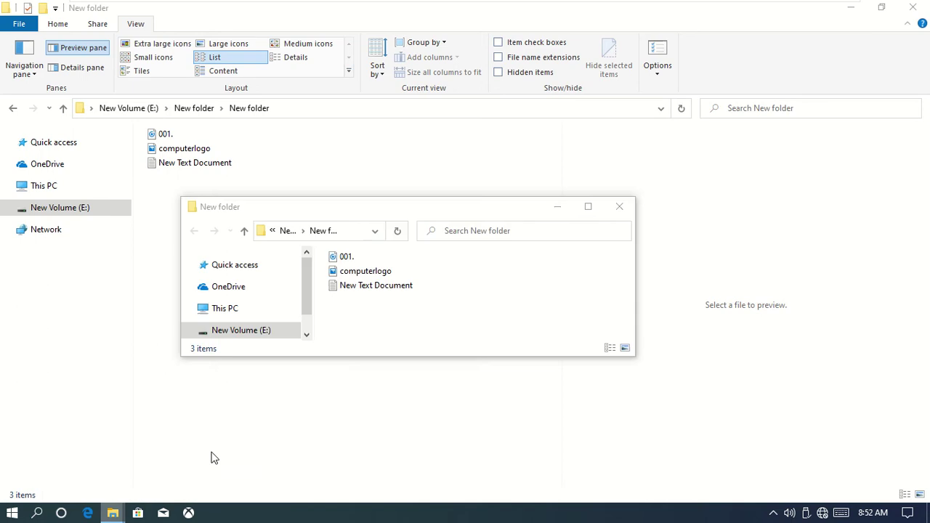
click(630, 205)
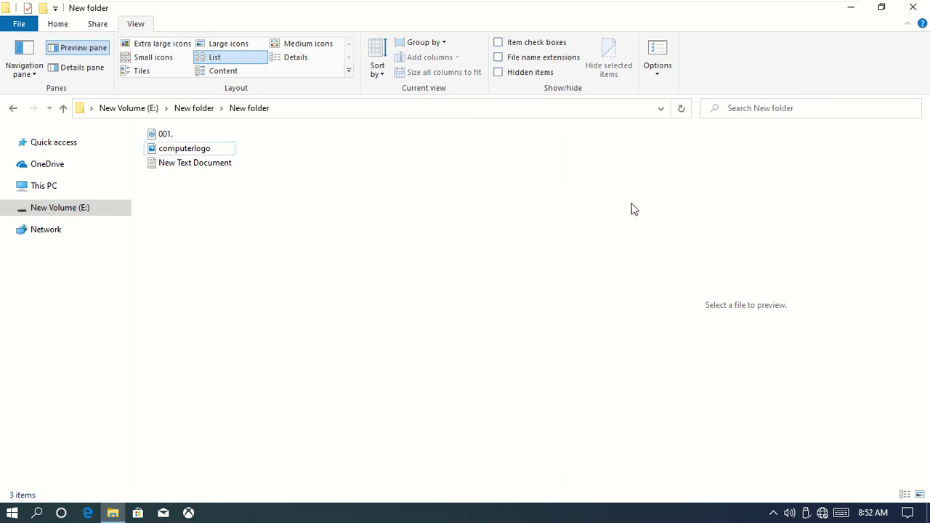
Step: View the general settings in Folder Options and close the dialog without changes
click(19, 24)
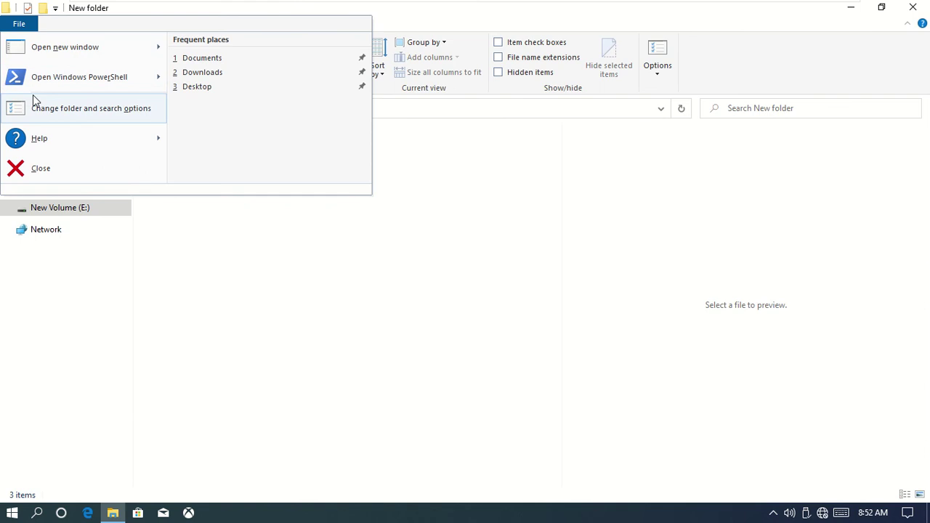
mouse_move(44, 85)
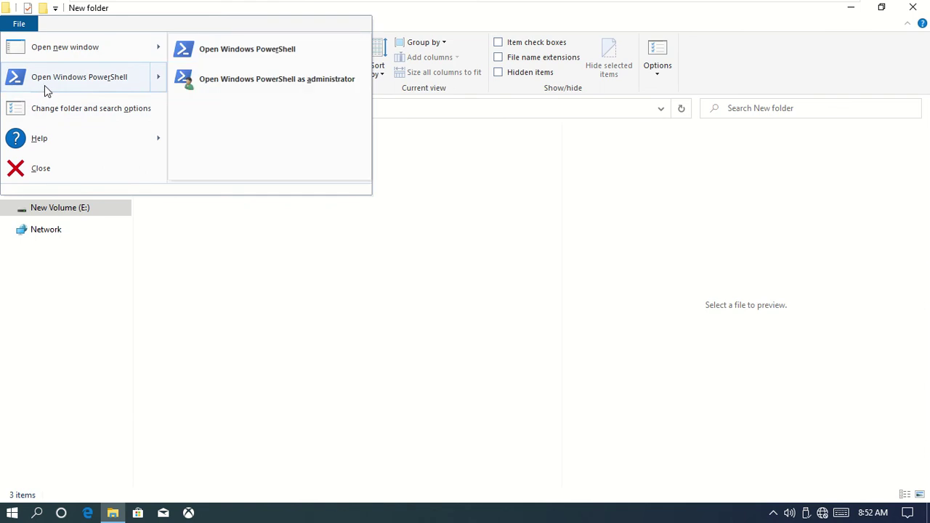
click(89, 108)
drag(90, 151, 186, 146)
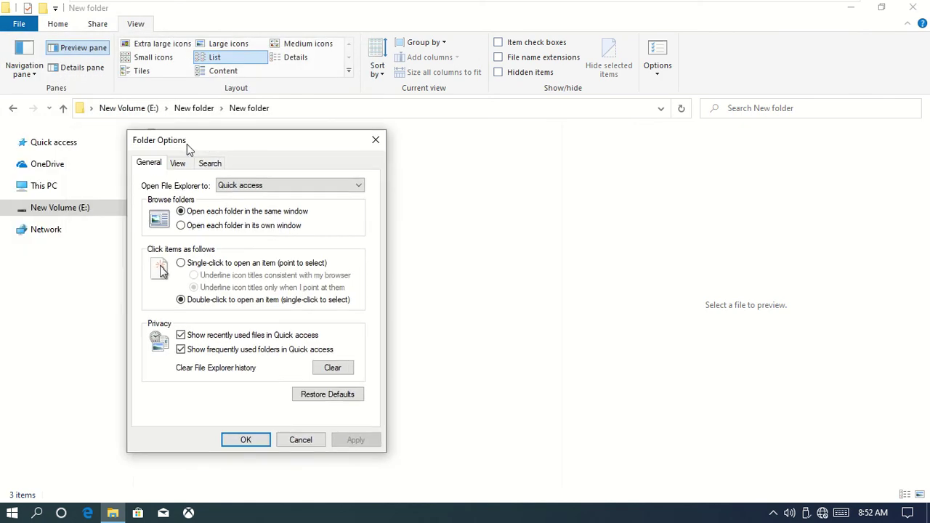
click(379, 143)
Step: Display the About Windows information with the installed Windows version
click(20, 25)
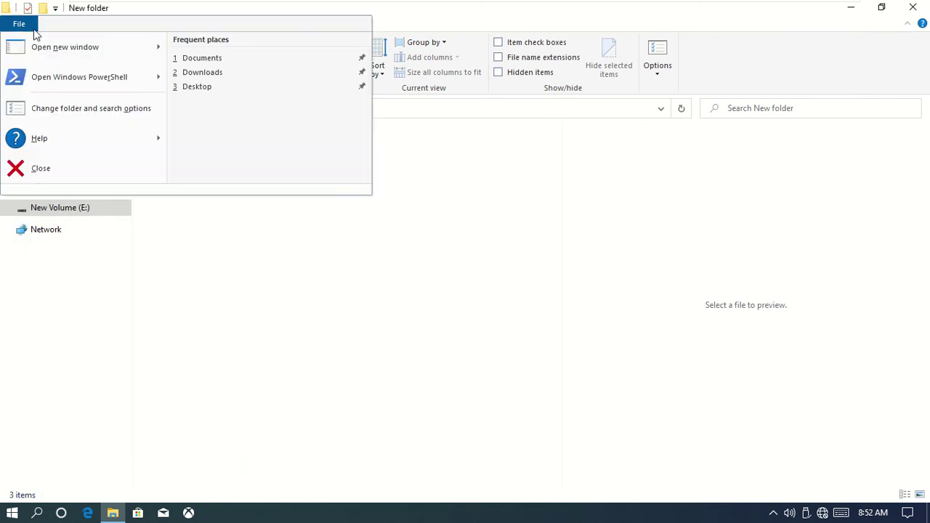
mouse_move(132, 147)
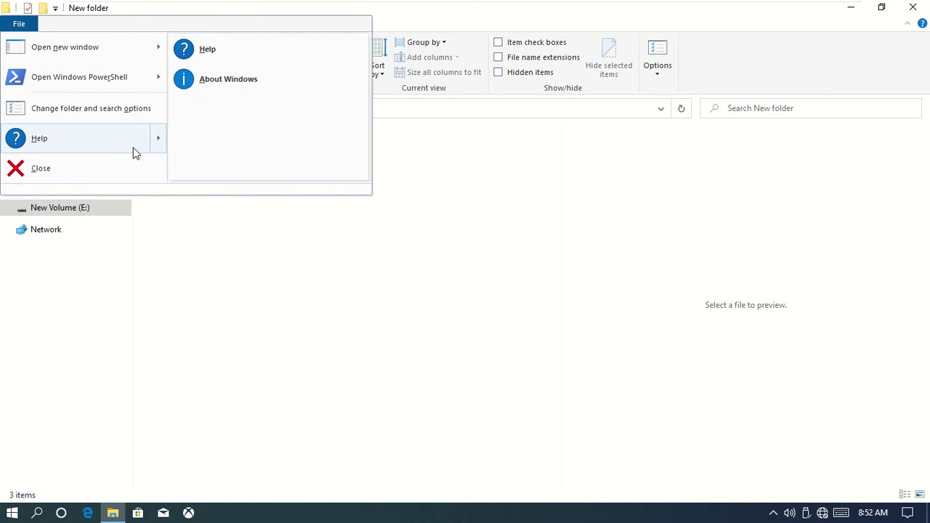
click(216, 87)
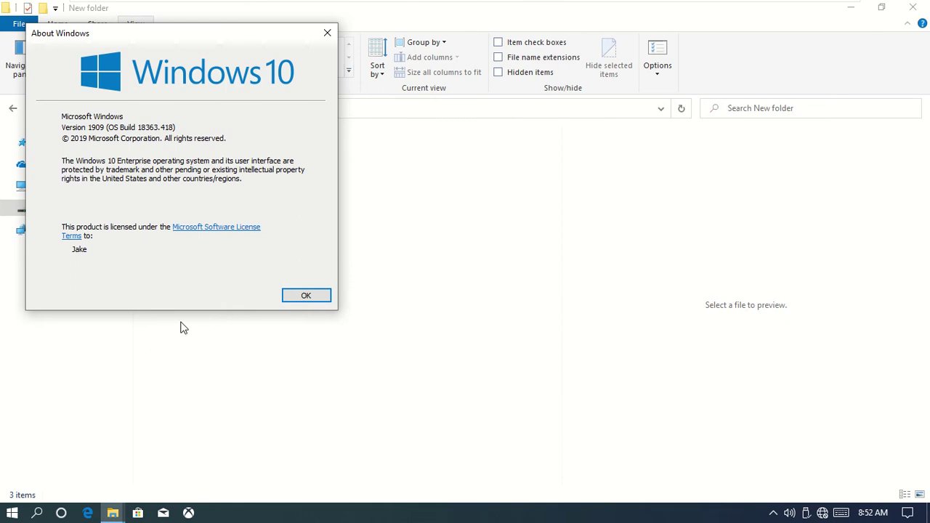
Step: Close the About Windows information and view the available Help options of File Explorer
click(320, 296)
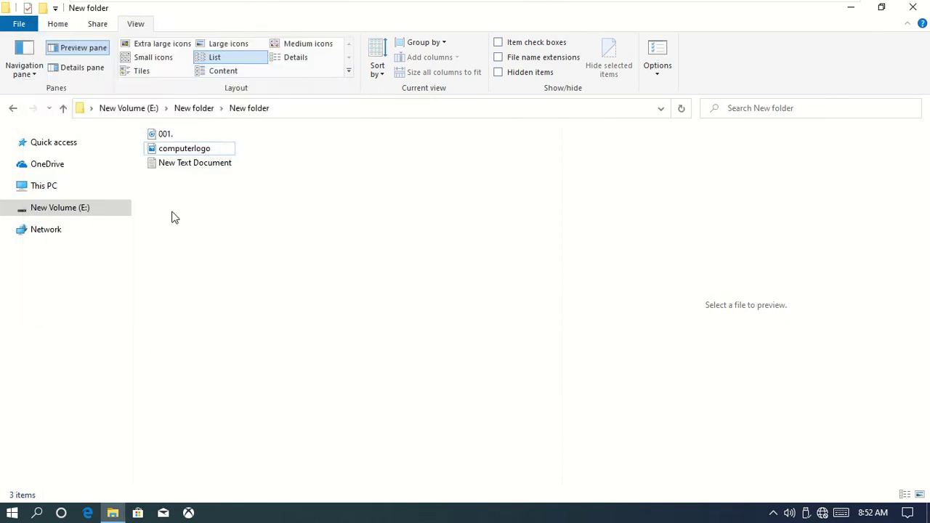
click(15, 26)
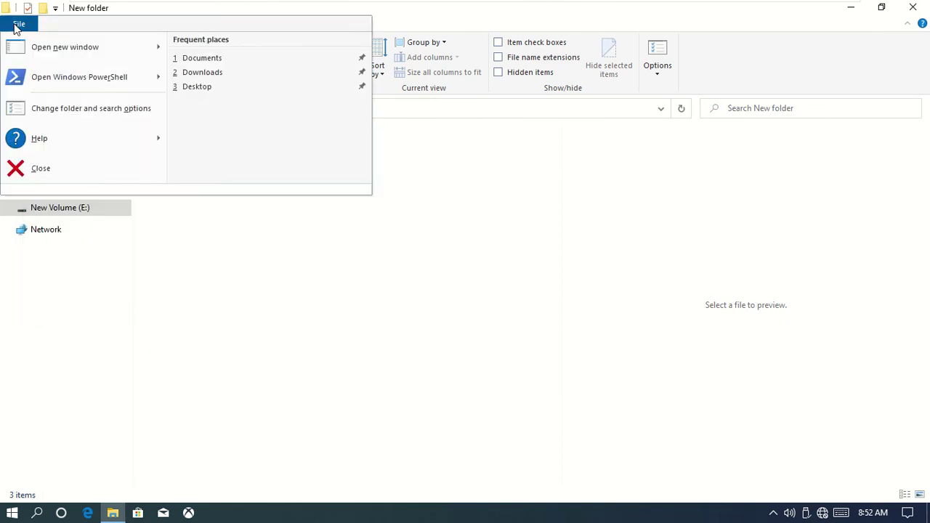
mouse_move(47, 149)
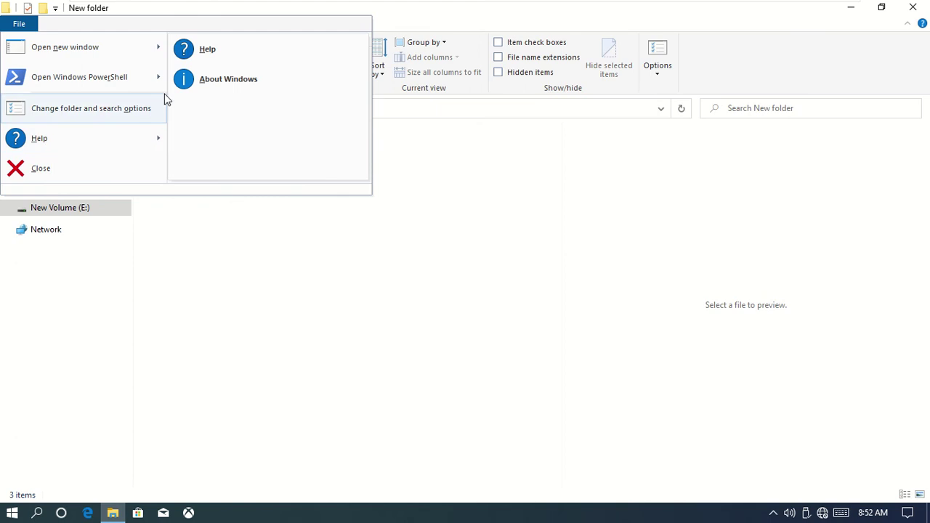
click(253, 249)
Step: Close and reopen File Explorer, and view its list of frequent places
click(10, 26)
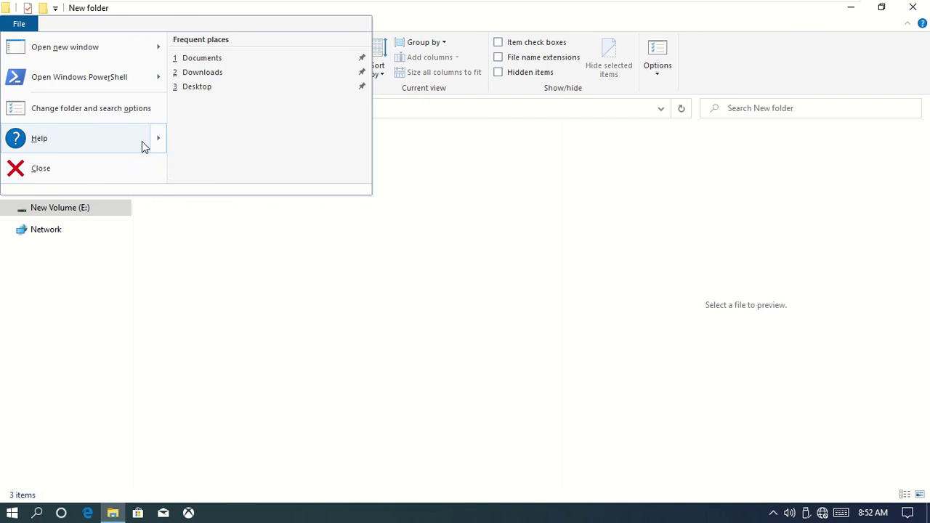
click(42, 172)
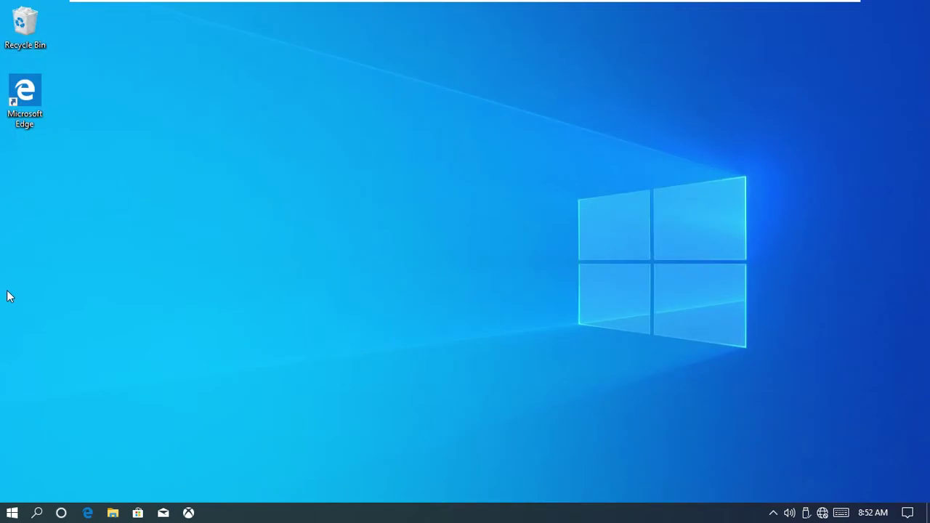
click(114, 513)
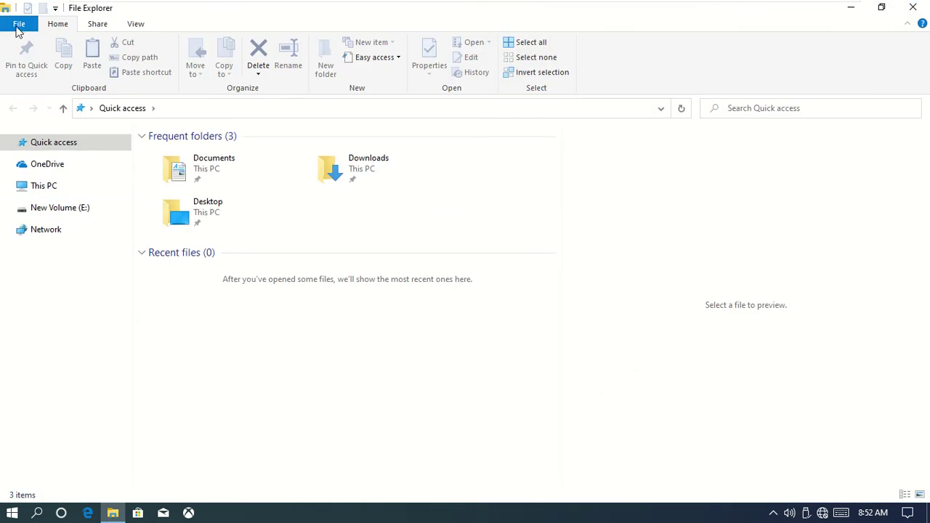
click(18, 26)
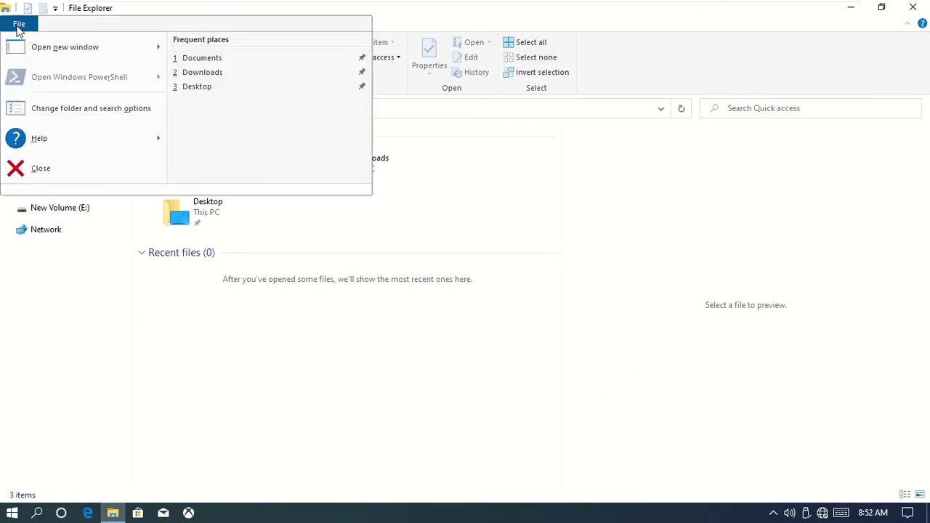
click(19, 29)
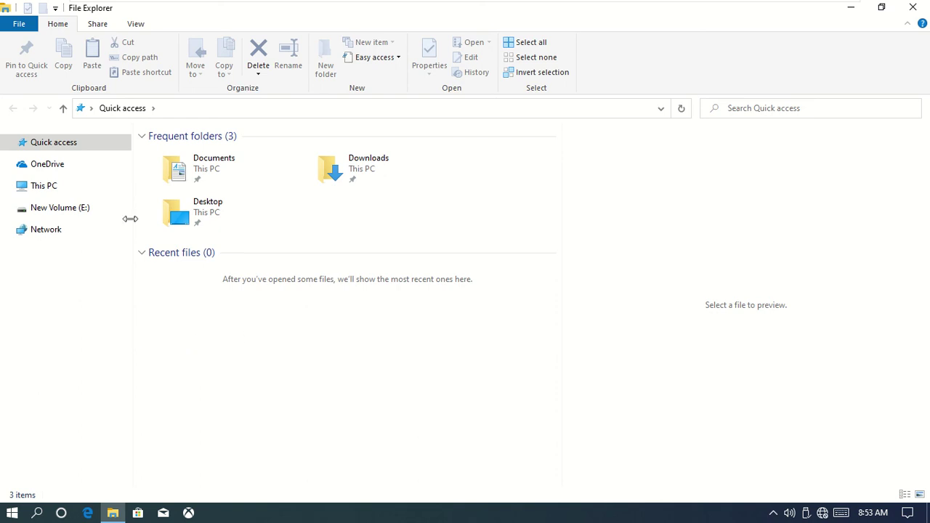
Step: View the folders and drives in This PC and open the New Volume (E:) drive
click(43, 188)
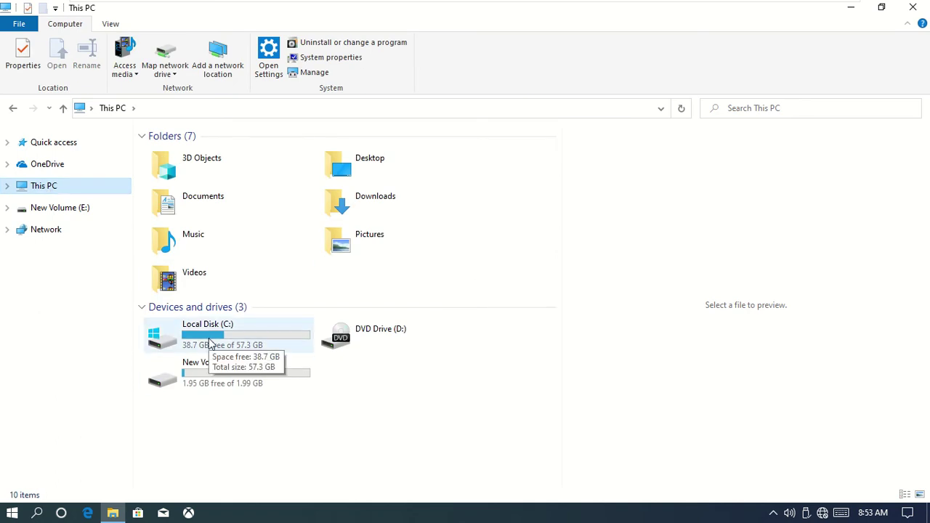
click(218, 381)
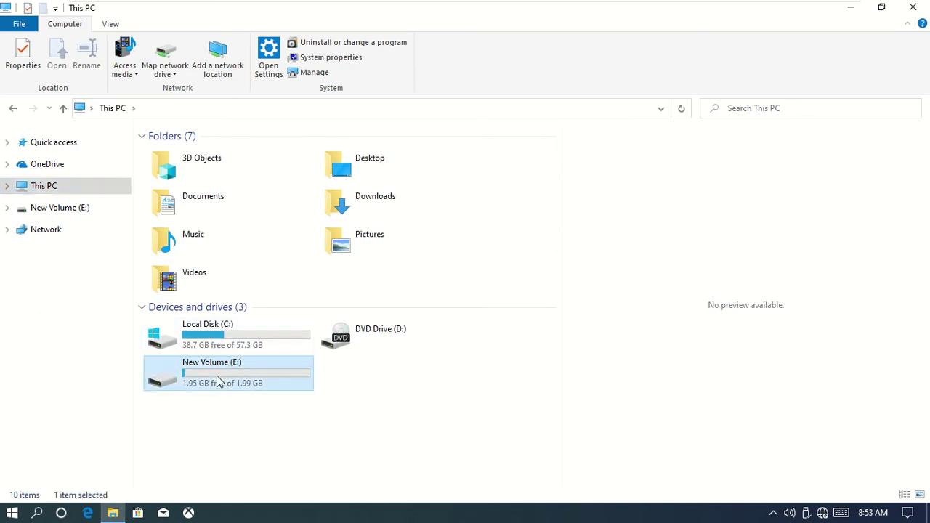
click(59, 216)
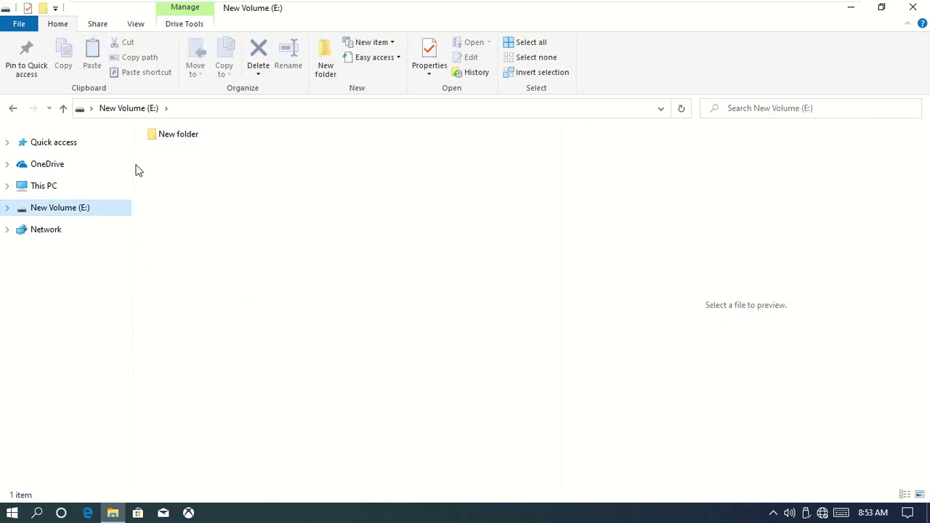
Step: Expand the New Volume (E:) folder tree in the navigation pane to view its subfolders, and collapse it again
click(8, 208)
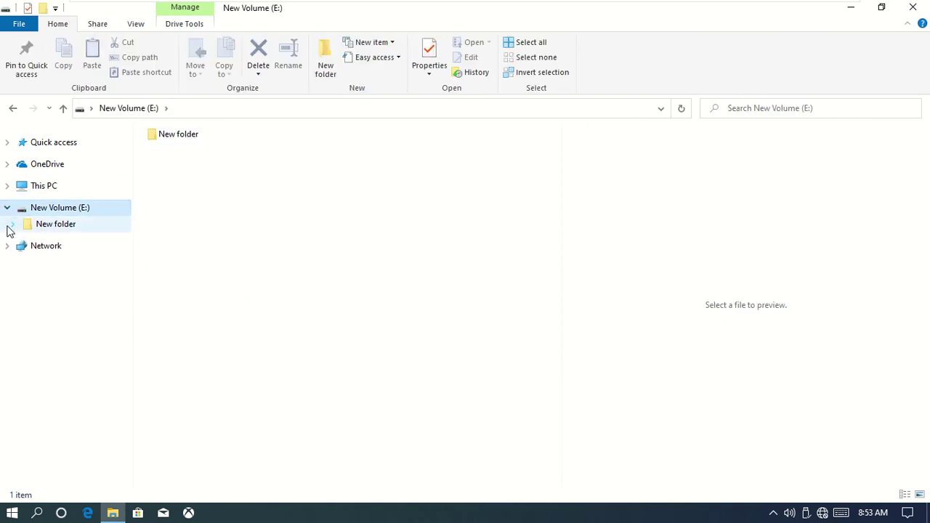
click(13, 226)
click(8, 210)
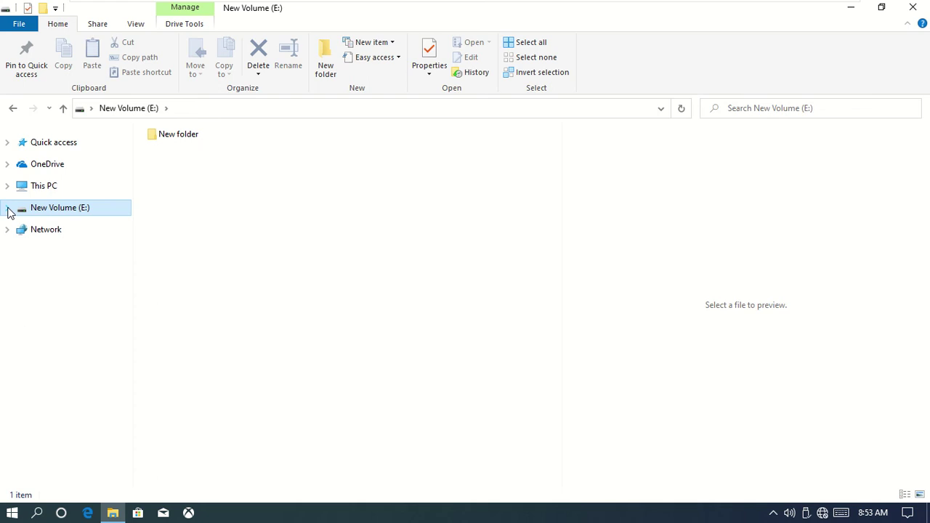
Step: Turn on the display of all folders in the navigation pane
click(135, 25)
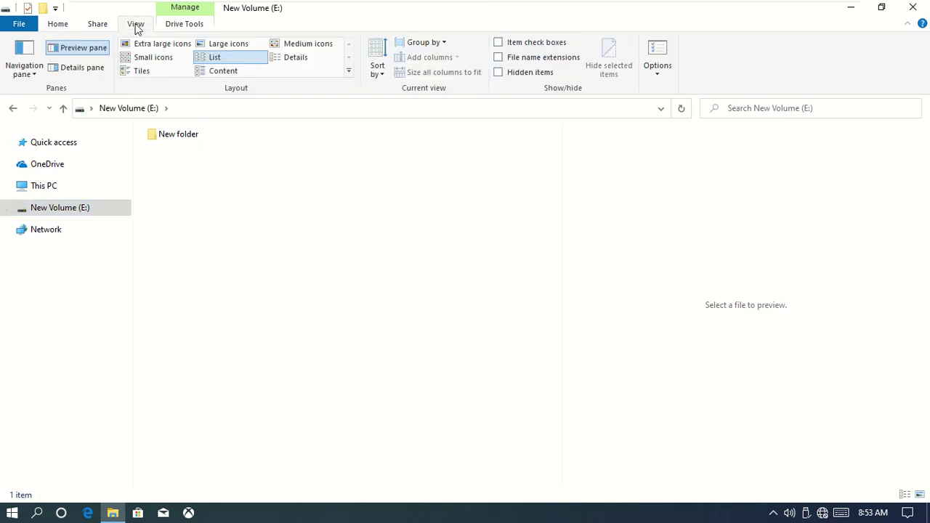
click(33, 76)
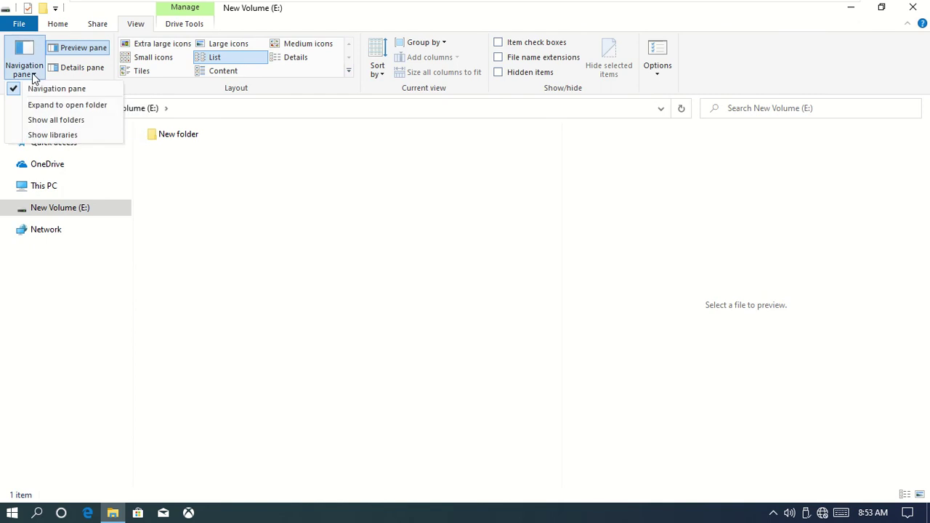
click(41, 124)
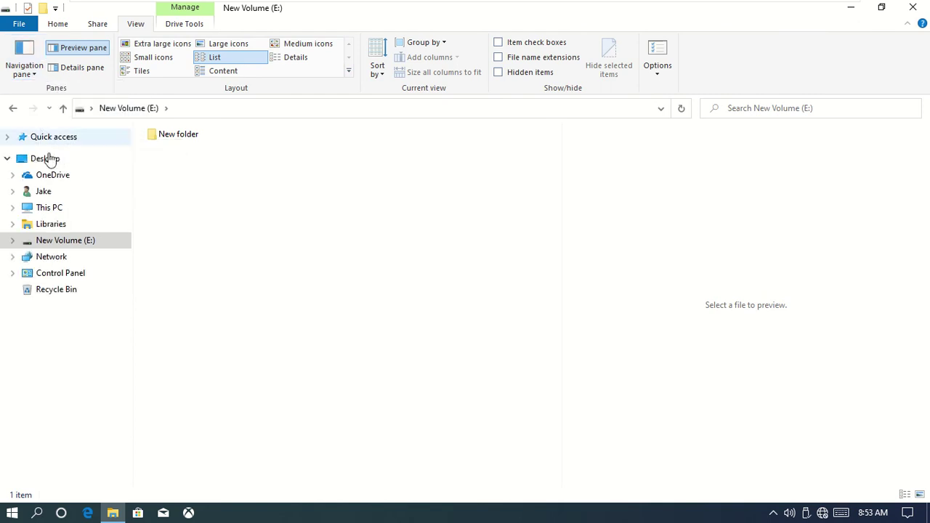
Step: View Libraries, the user's personal folder and Control Panel from the navigation pane, and close the Control Panel window
click(64, 227)
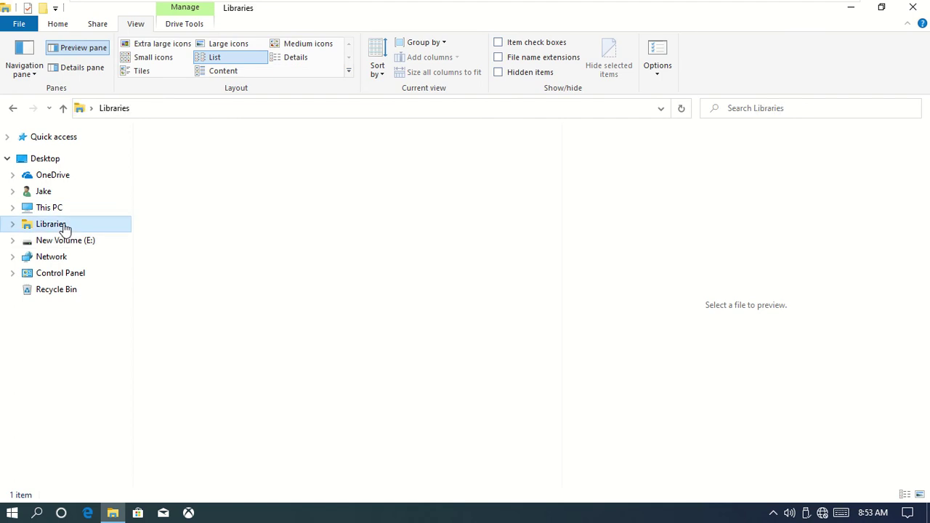
click(58, 192)
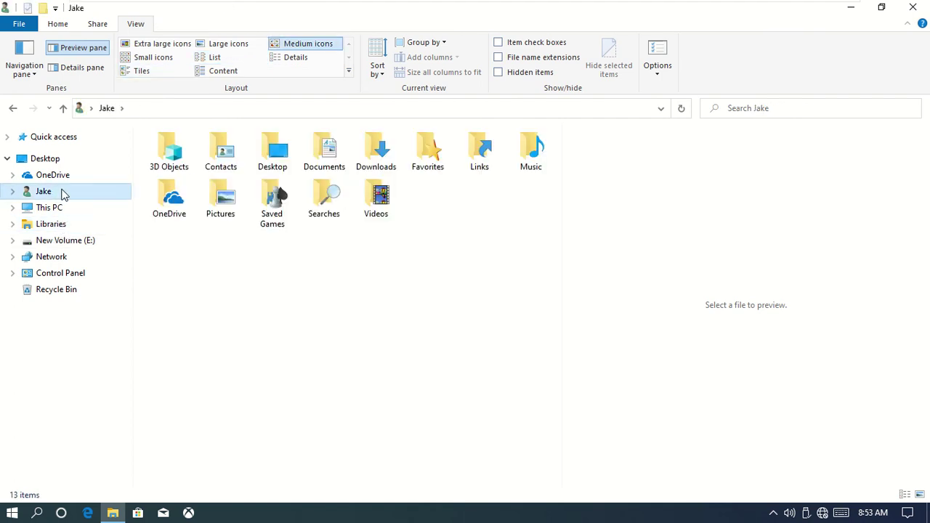
click(69, 276)
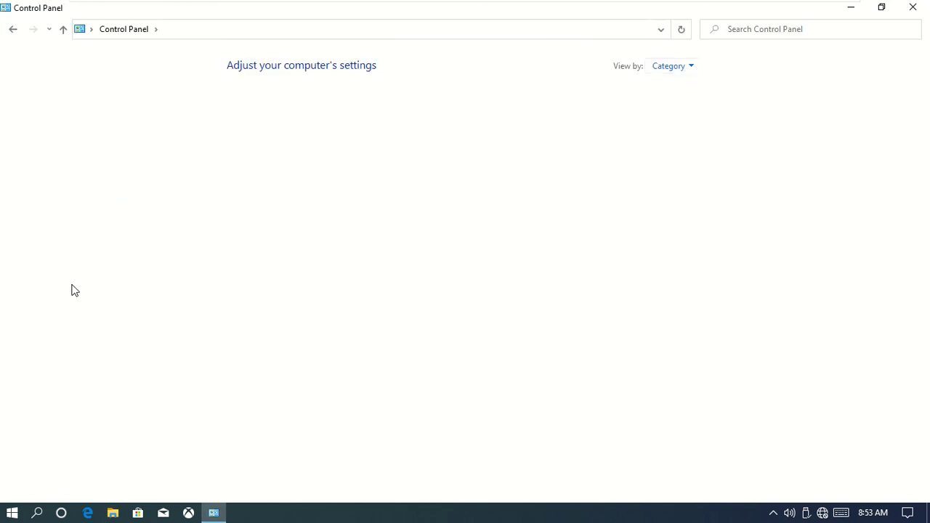
click(912, 7)
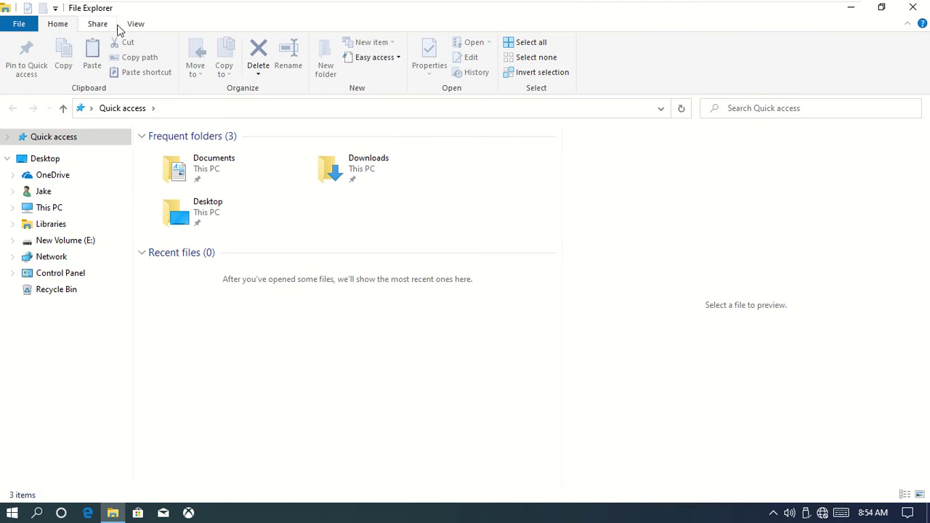
Step: Turn off the display of all folders in the navigation pane
click(144, 28)
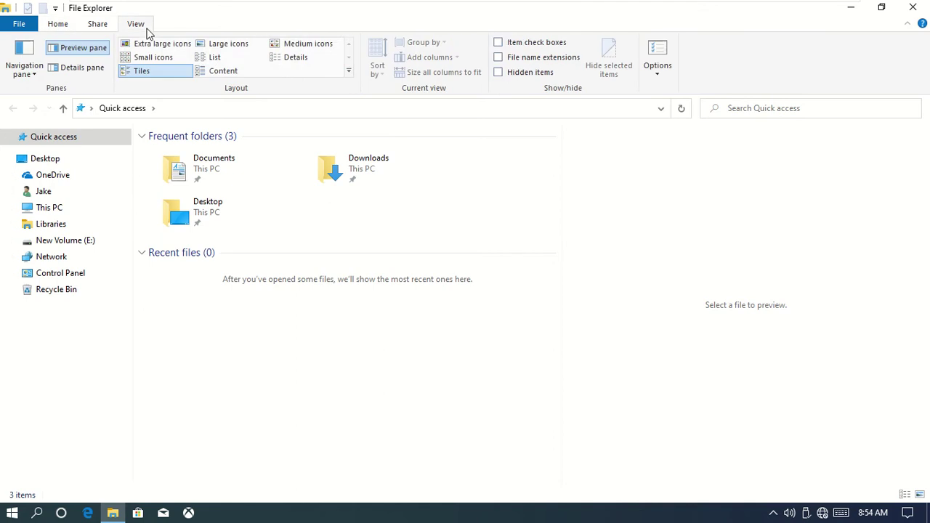
click(32, 73)
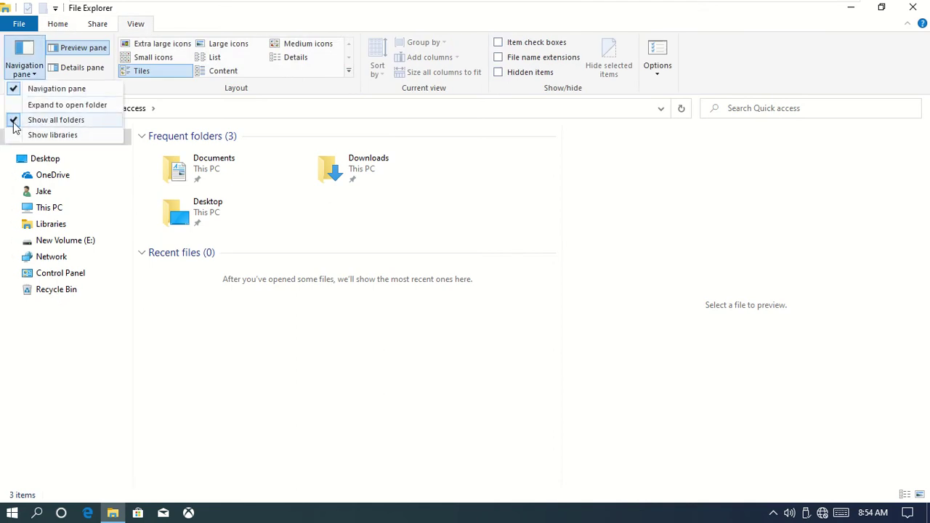
click(15, 120)
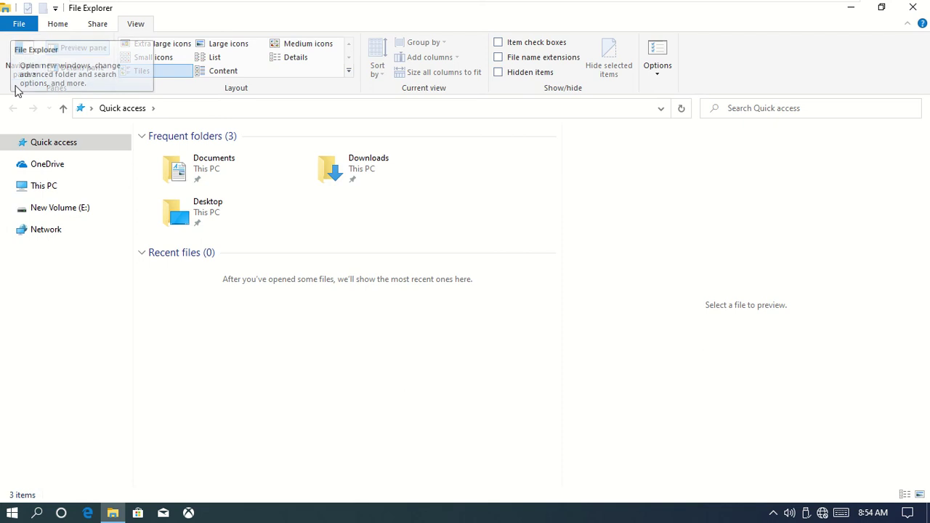
Step: Hide the navigation pane and view the frequent places list while it is hidden
click(42, 80)
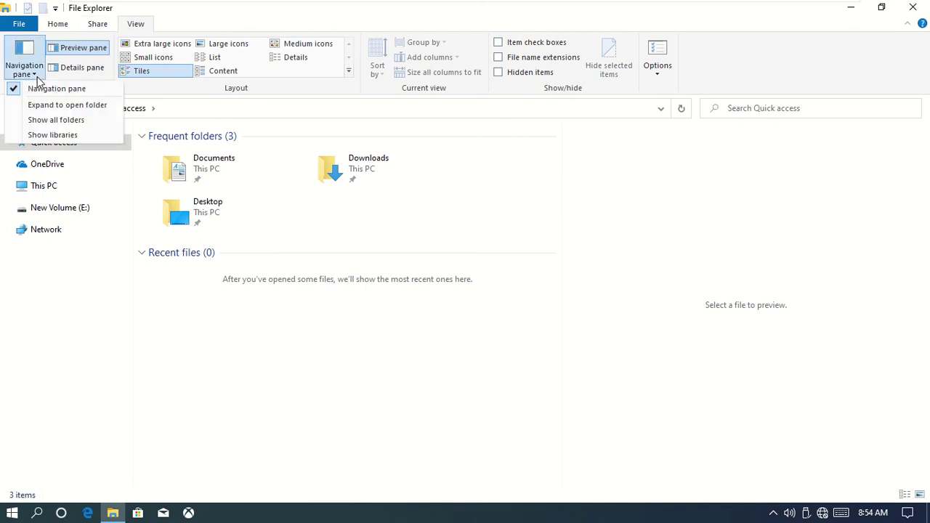
click(29, 90)
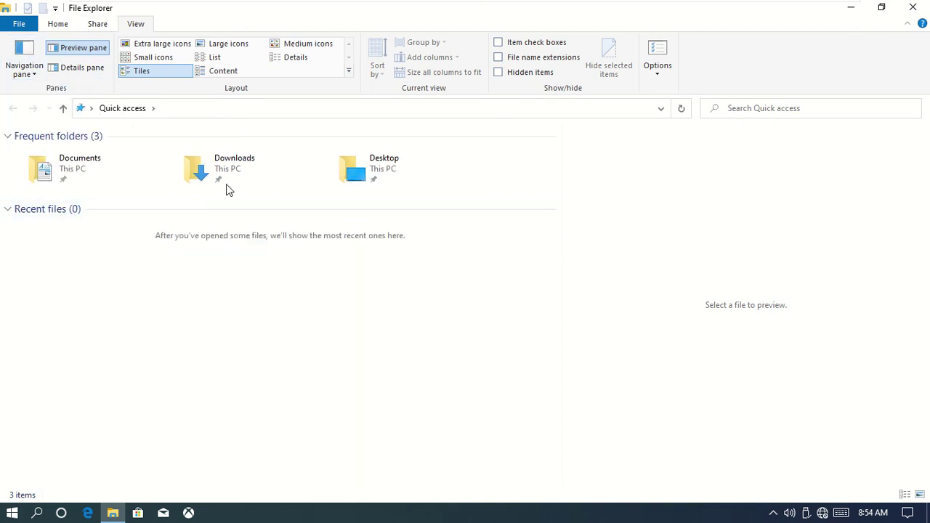
click(20, 26)
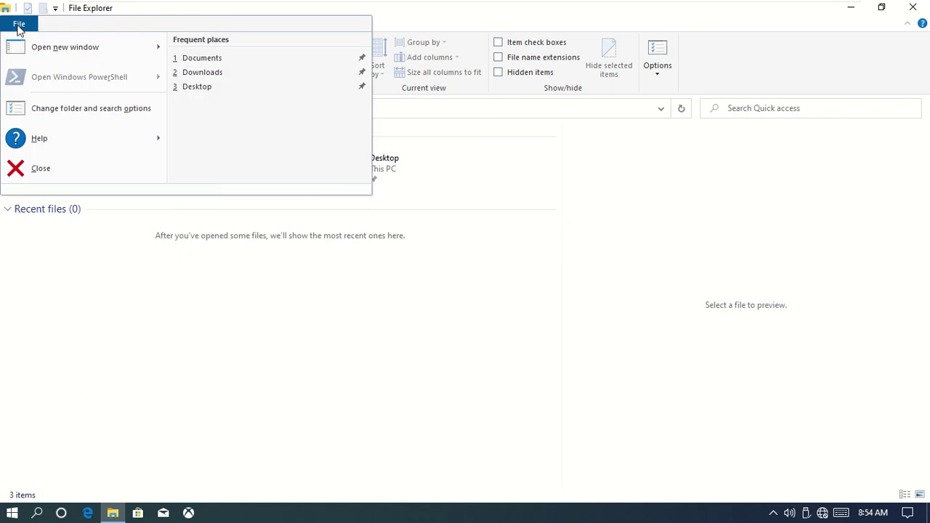
click(420, 413)
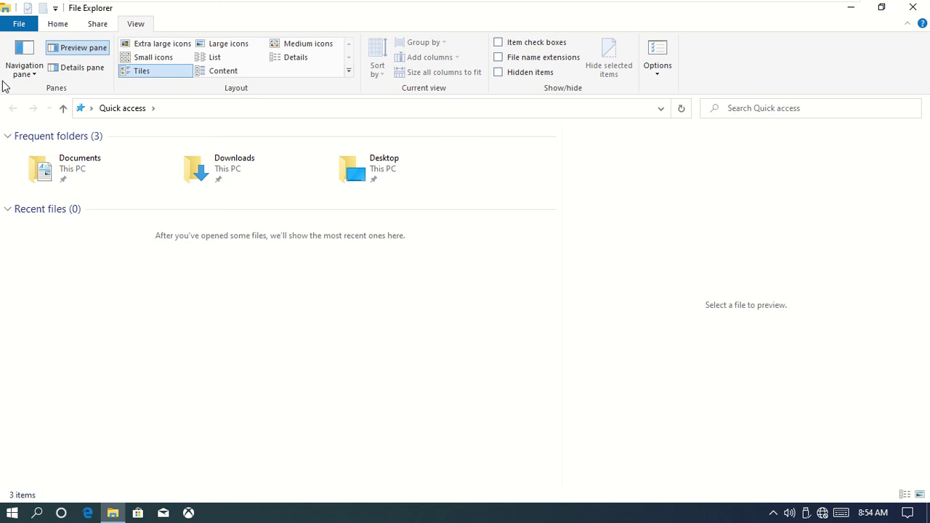
Step: Show the navigation pane again
click(23, 73)
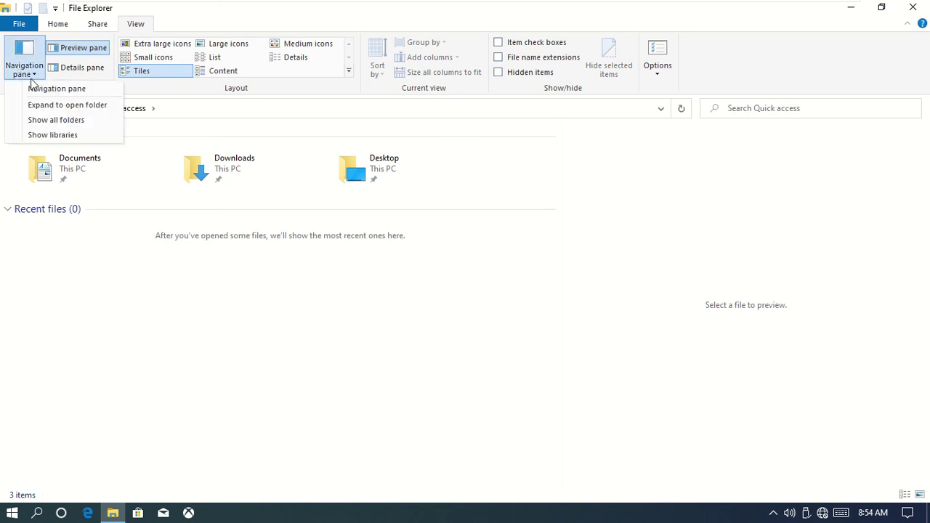
click(32, 88)
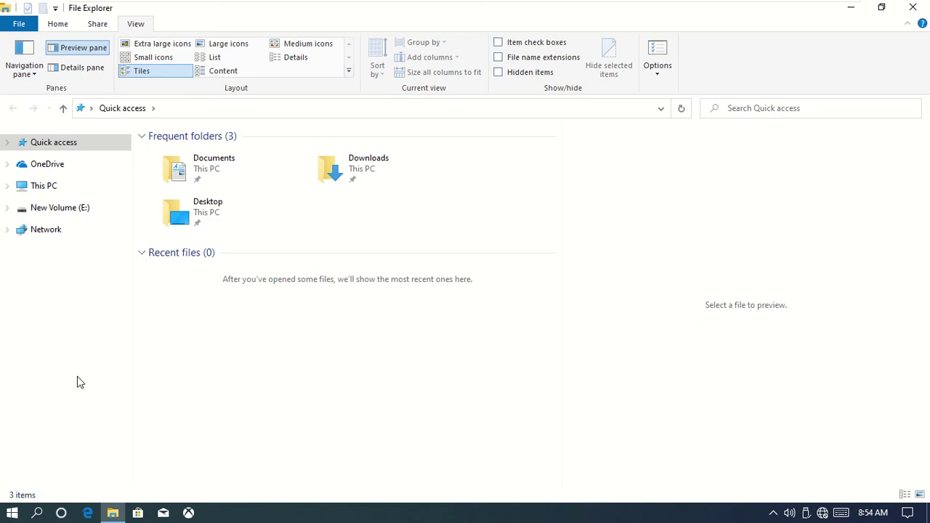
Step: Display the Home ribbon commands and open the nested New folder inside New folder on New Volume (E:)
click(58, 24)
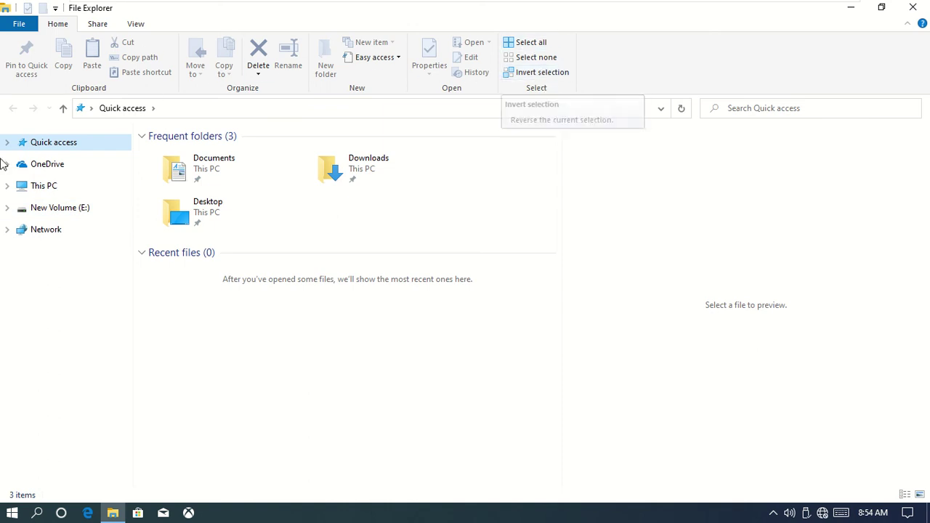
click(34, 215)
click(185, 139)
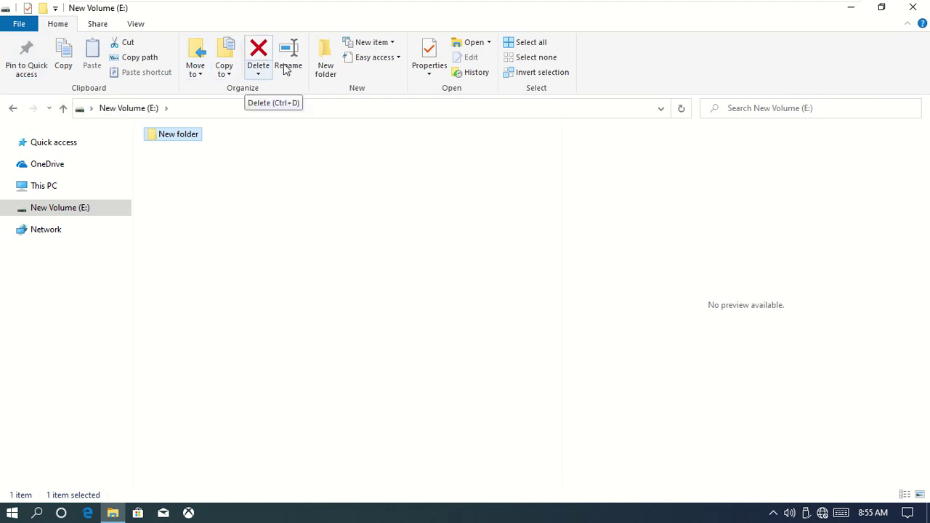
double_click(188, 140)
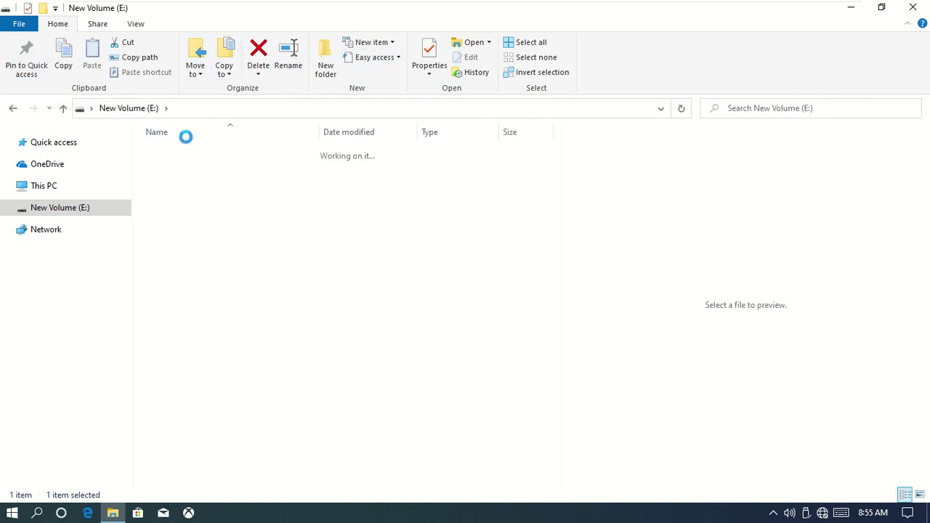
double_click(191, 154)
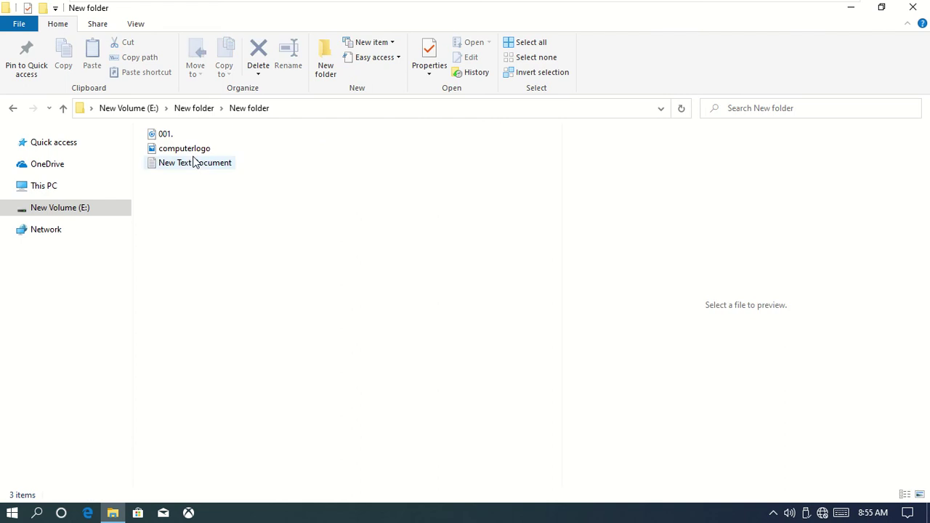
Step: Select the file 001. and display the current folder's full path in the address bar
click(185, 138)
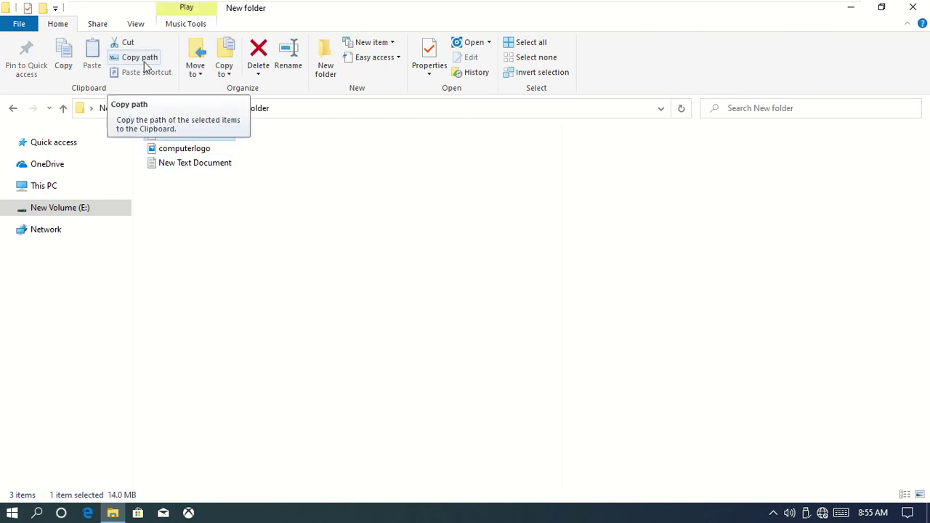
click(298, 111)
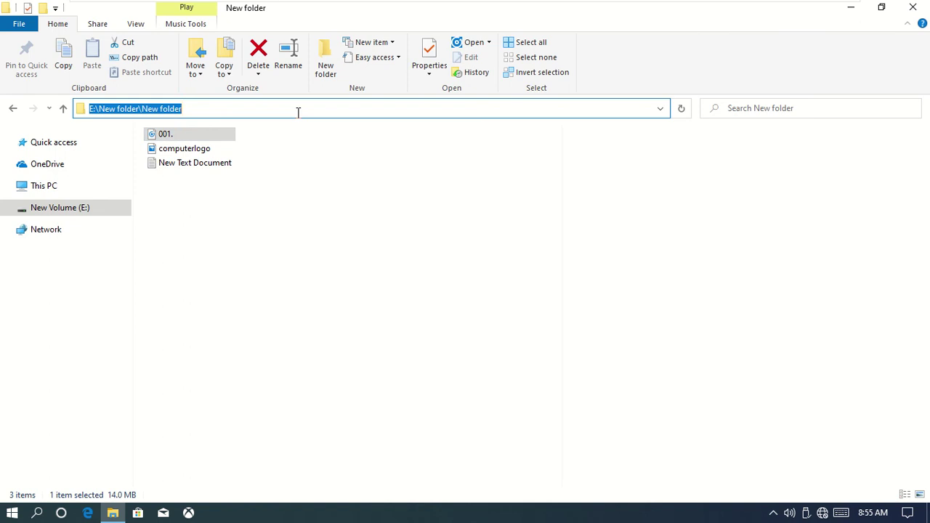
Step: Copy the path of the 001. file, paste it into a blank Notepad document, and close Notepad without saving
click(333, 206)
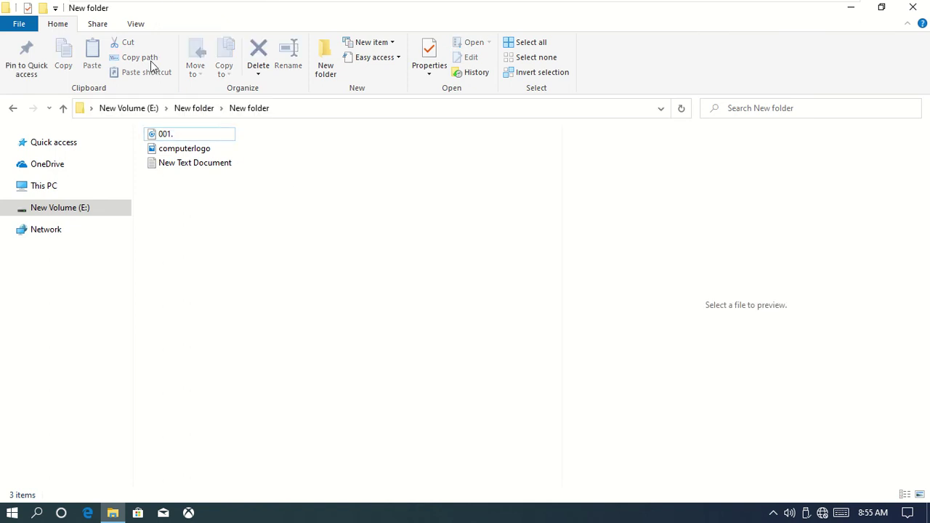
click(172, 133)
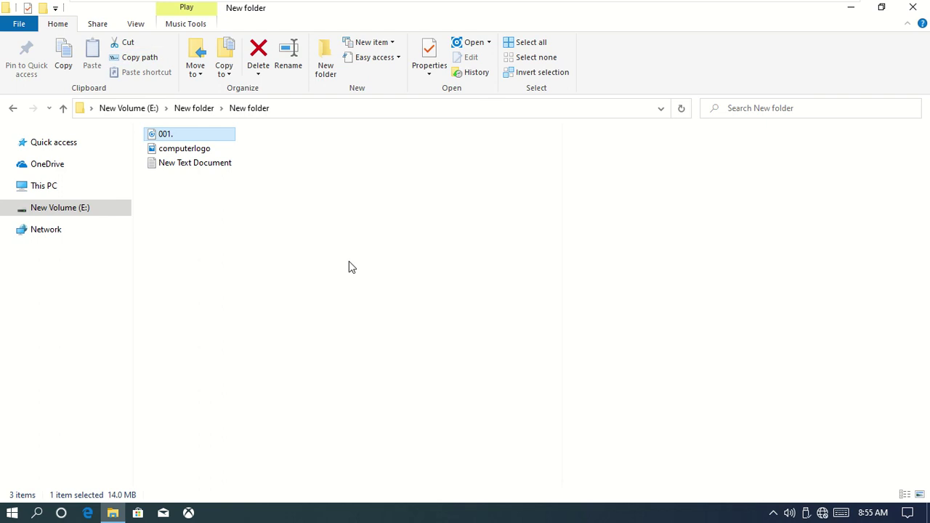
key(super+r)
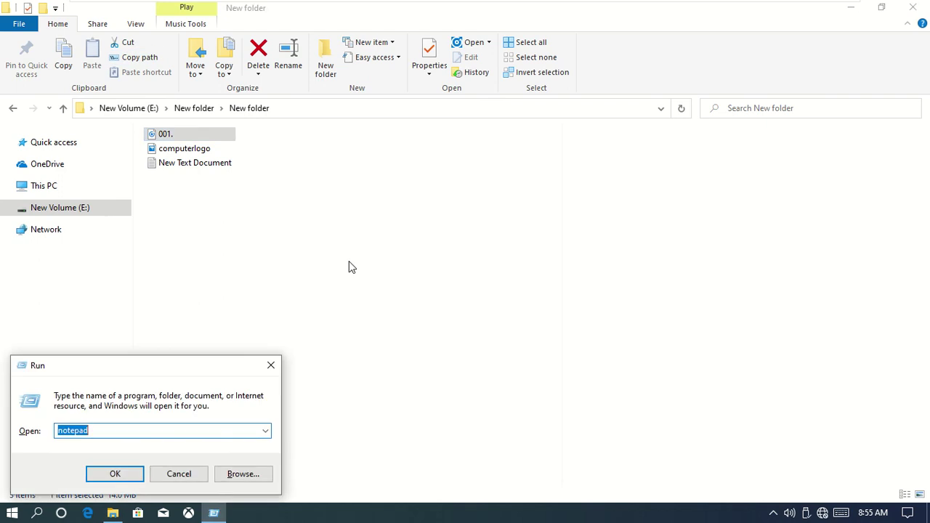
key(Return)
text("E:\New folder\New folder\001..mp3")
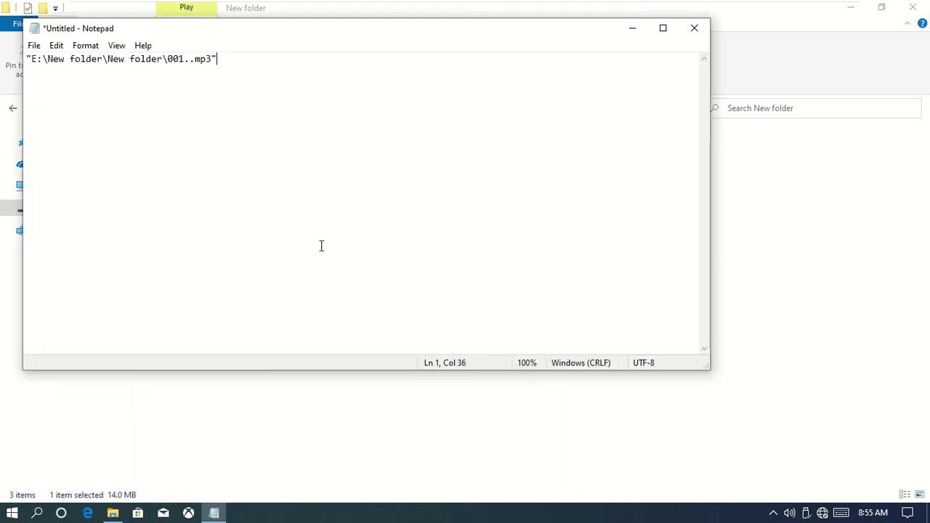
key(ctrl+a)
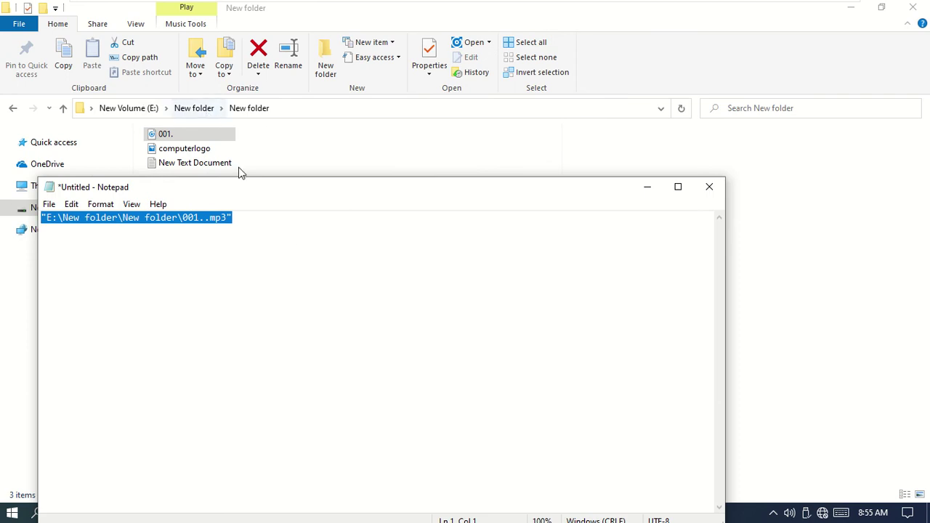
click(708, 187)
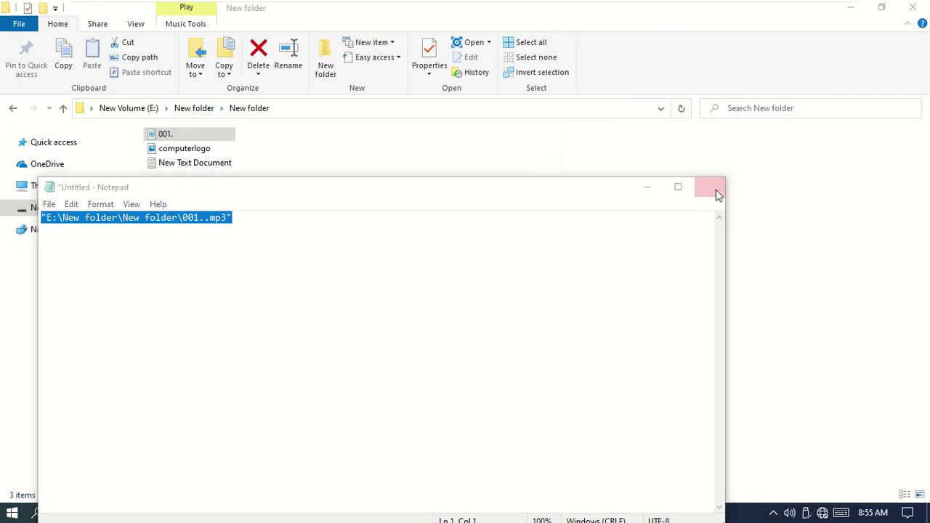
click(487, 258)
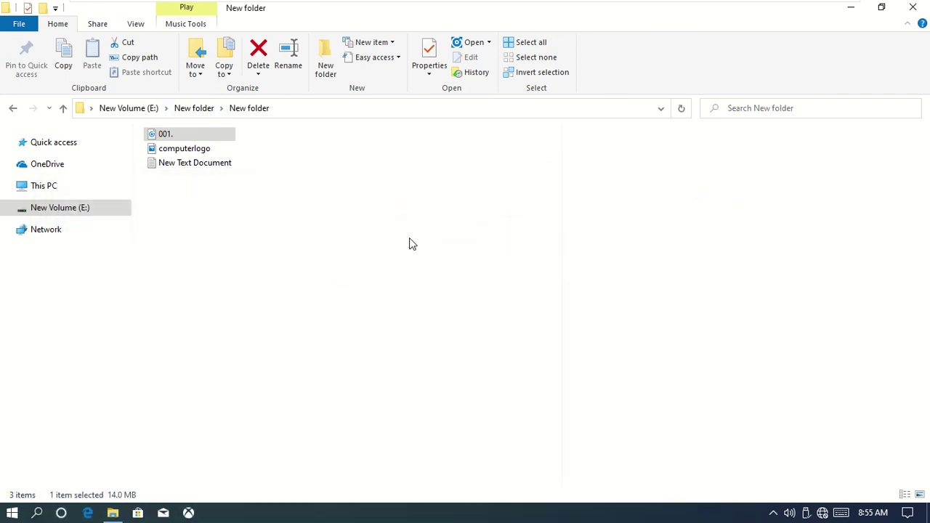
Step: View the Move to and Copy to destinations and the New item types without choosing any, and clear the selection
click(197, 75)
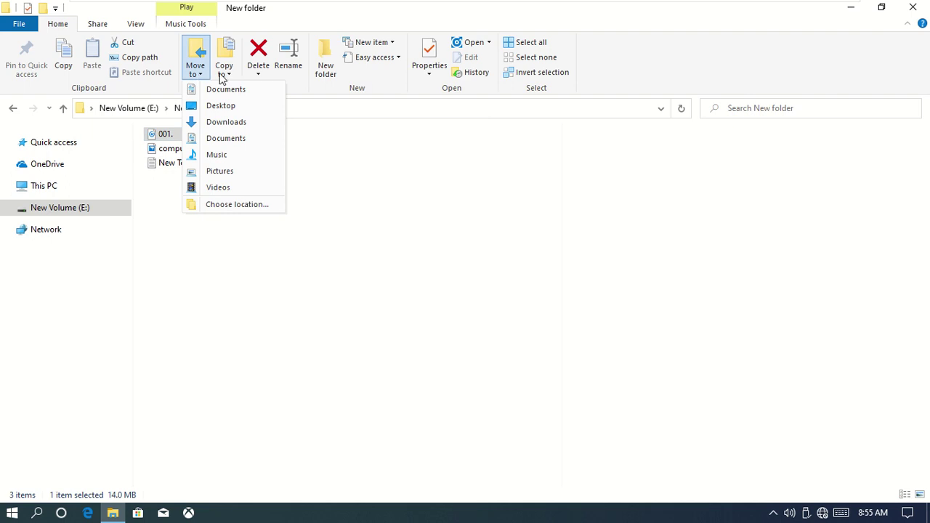
click(228, 74)
click(230, 78)
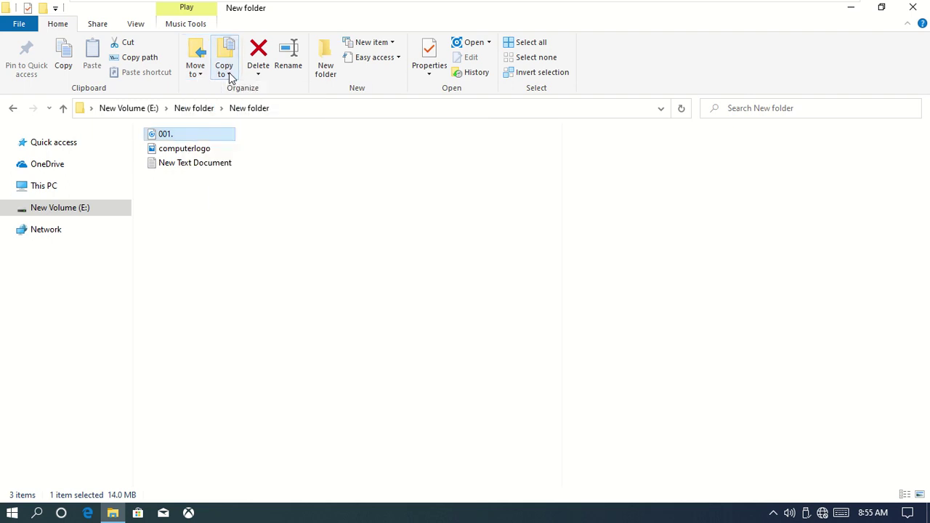
click(395, 43)
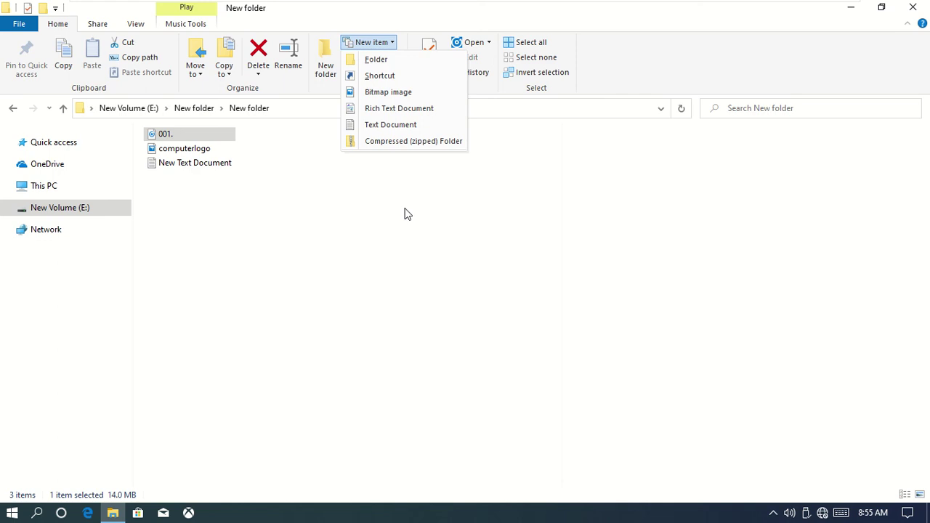
click(406, 214)
click(427, 255)
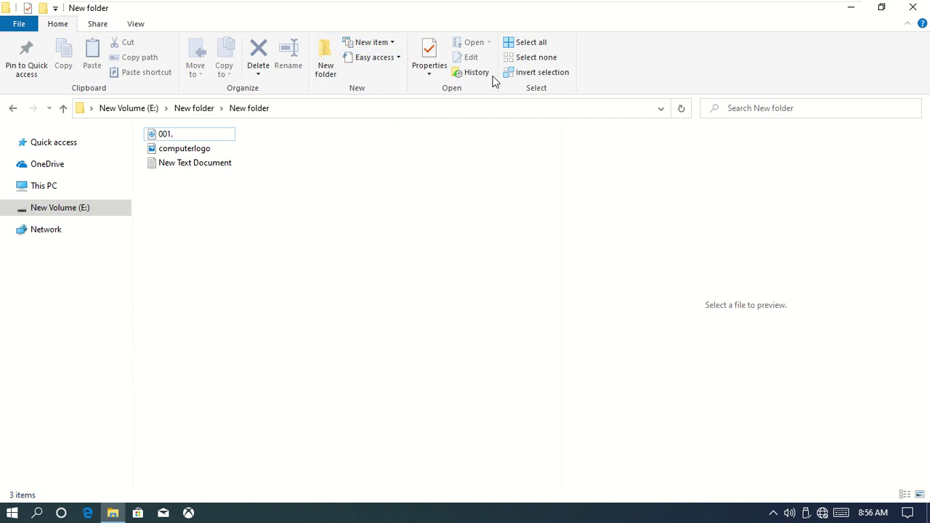
Step: View the general properties of the file 001. and close them without making changes
click(201, 136)
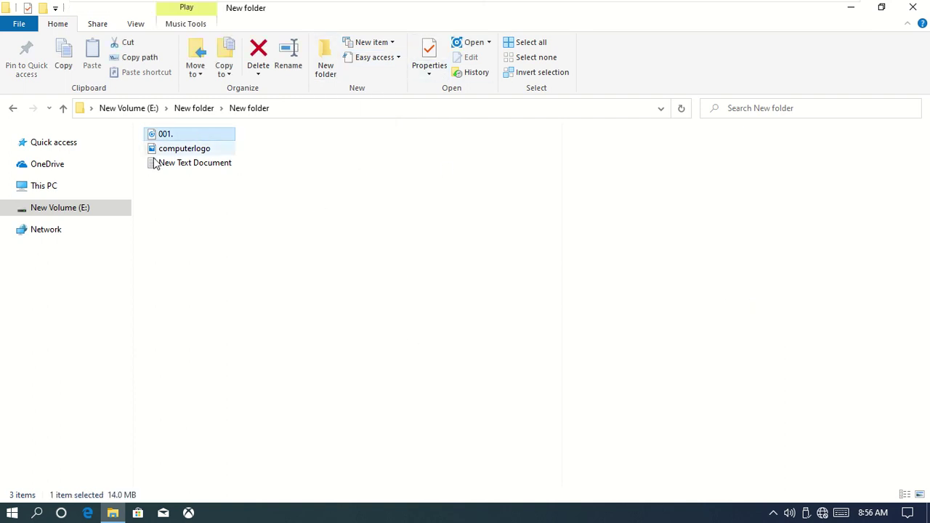
click(429, 60)
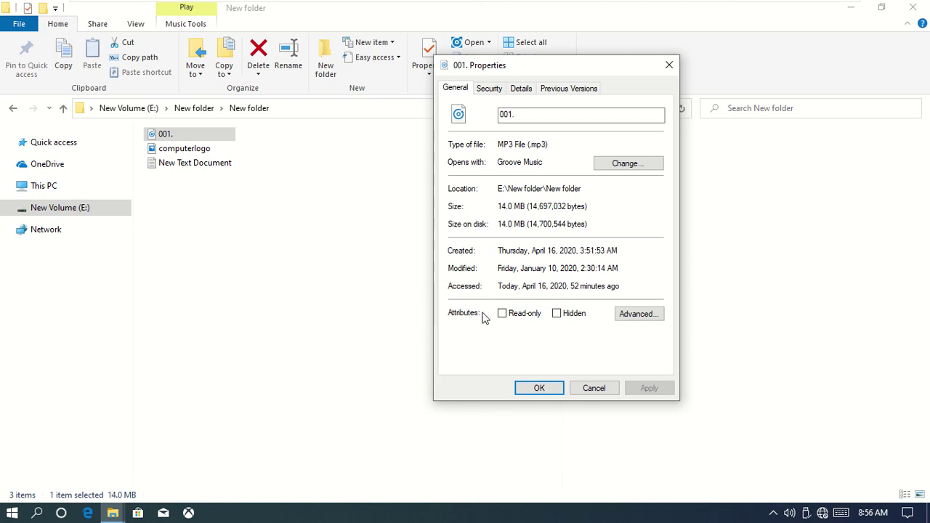
click(539, 388)
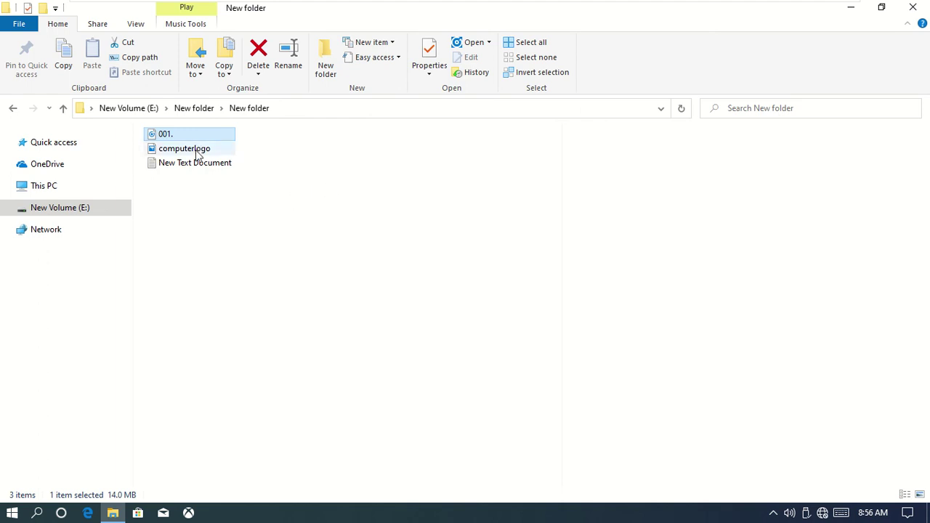
Step: View the programs offered for opening 001., computerlogo and New Text Document in turn, without opening any of the files
mouse_move(203, 136)
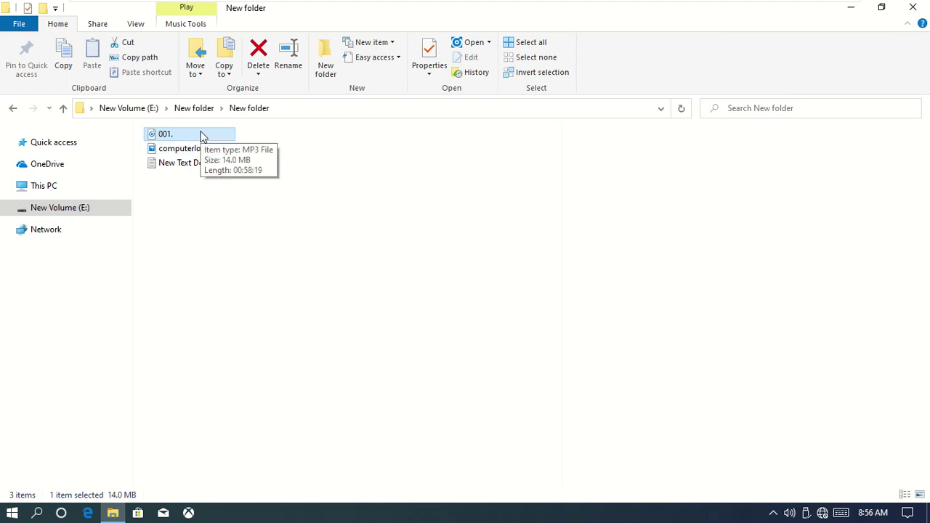
click(489, 44)
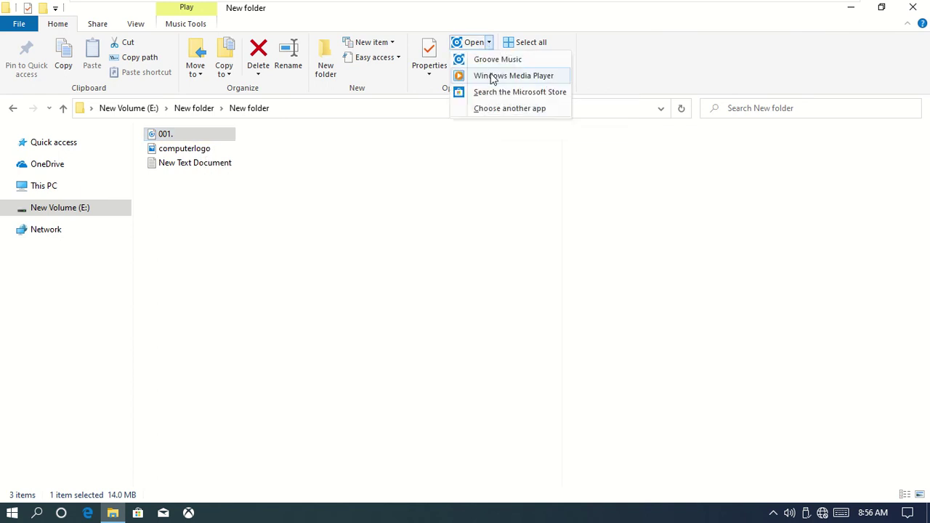
click(368, 215)
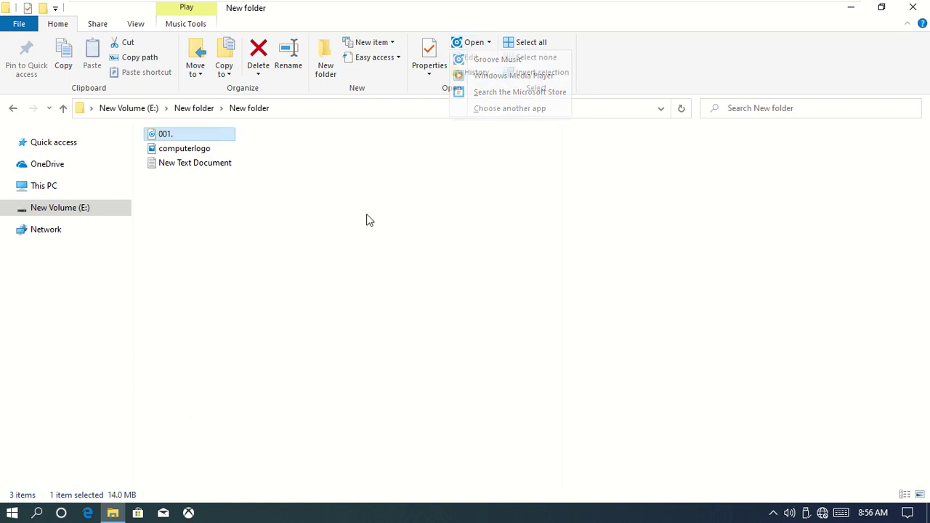
click(182, 150)
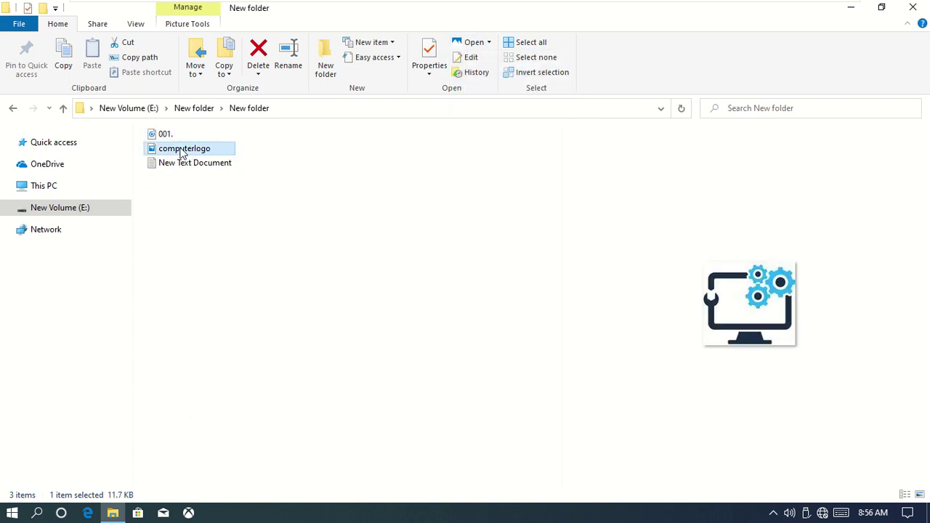
click(489, 43)
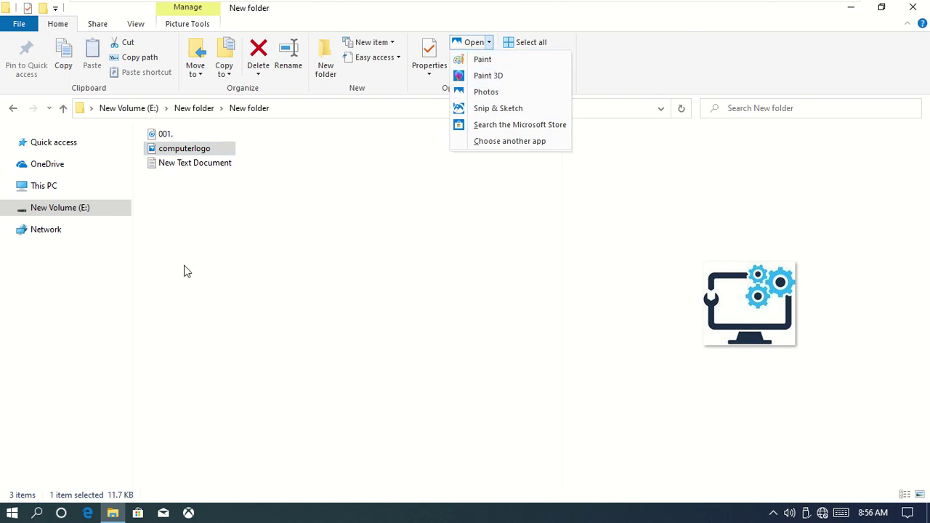
click(207, 256)
click(213, 170)
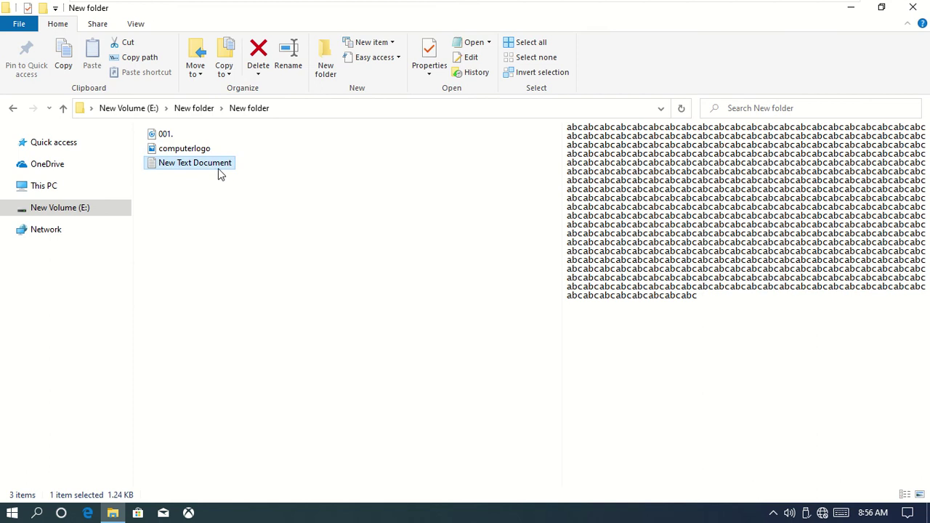
click(489, 45)
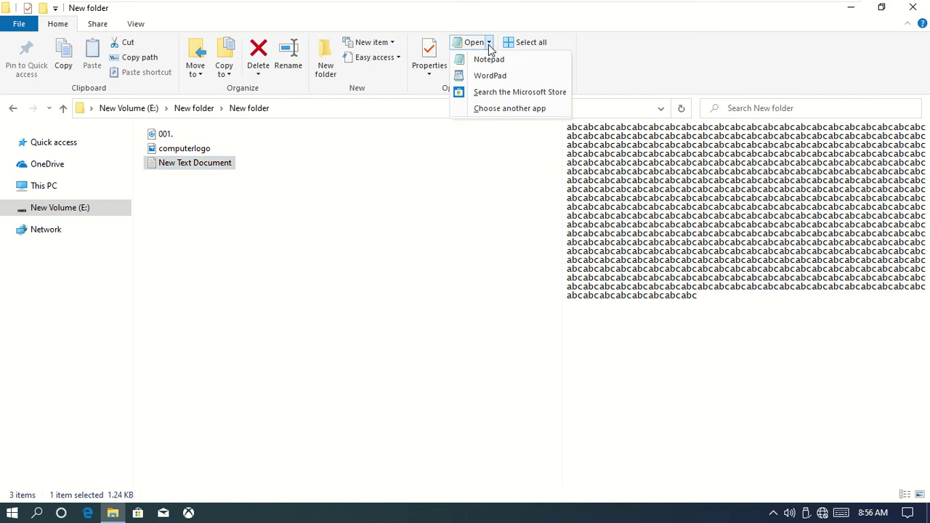
click(374, 218)
click(282, 234)
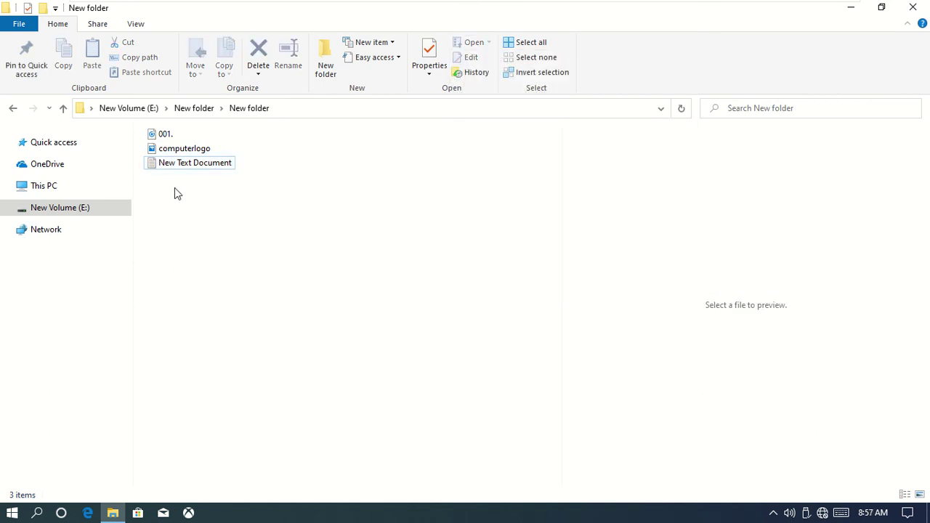
Step: Open computerlogo for editing in Paint, enlarge its canvas to about 527 × 208 px, and close it without saving
click(192, 151)
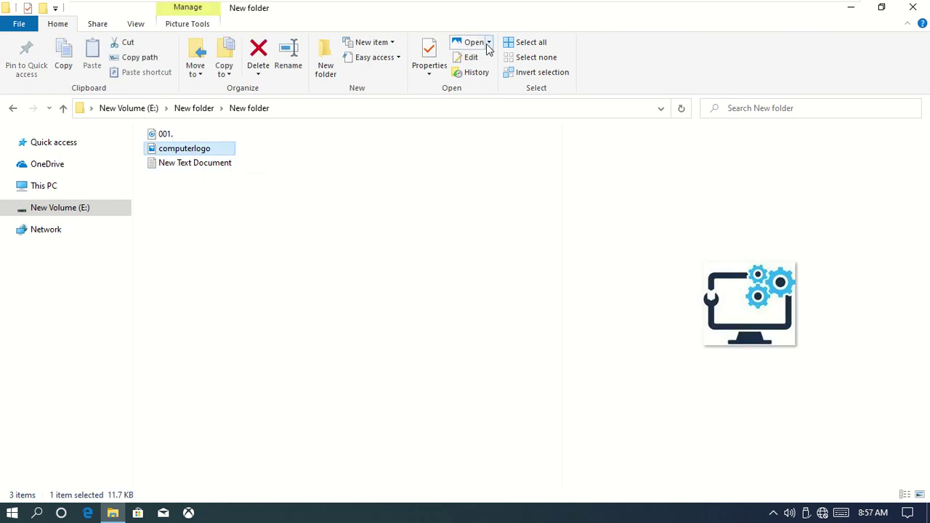
click(472, 58)
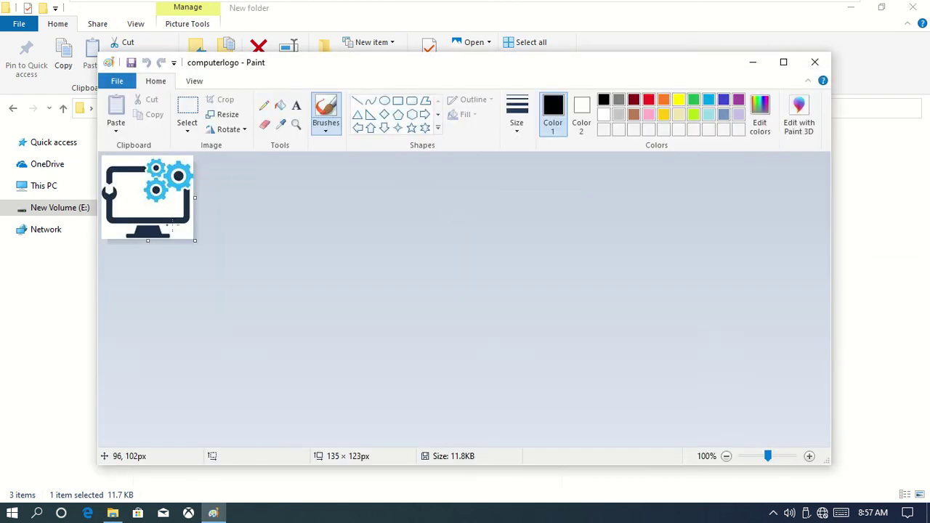
drag(193, 241, 459, 296)
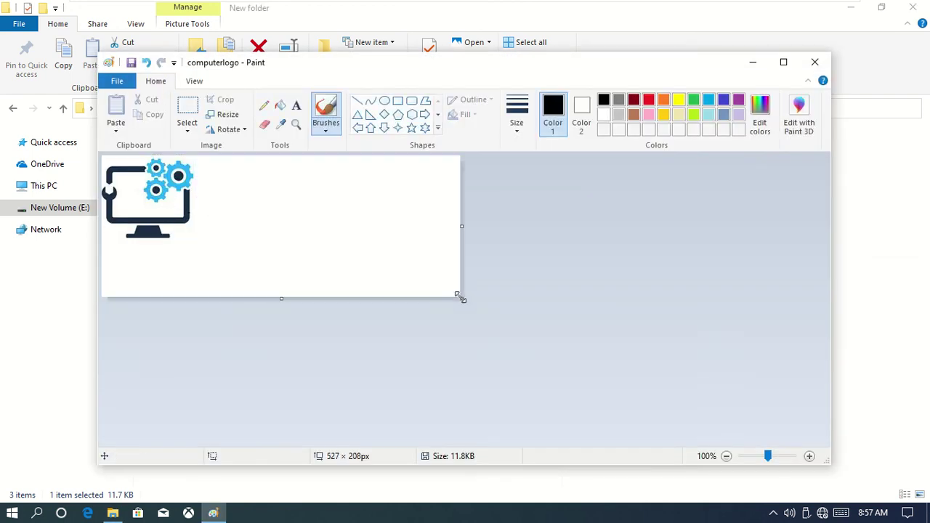
click(814, 61)
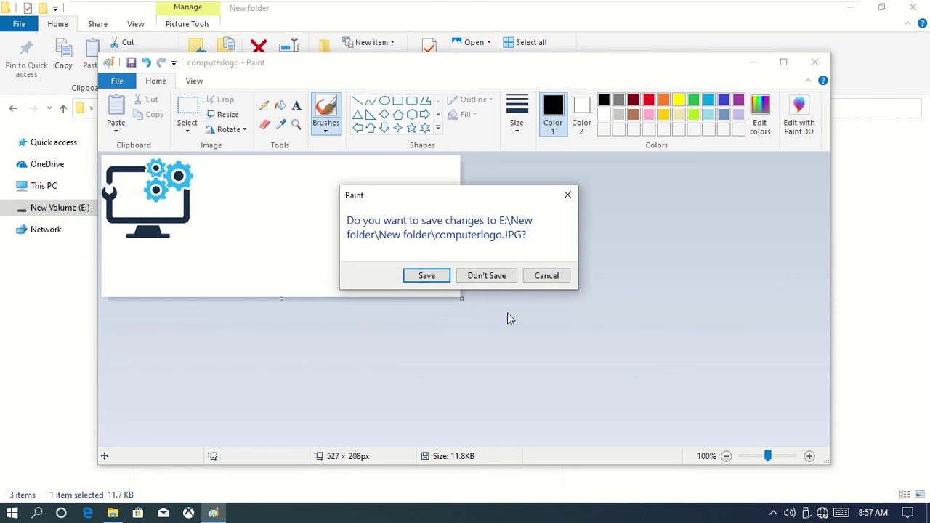
click(491, 279)
Step: Select New Text Document and the file 001. in turn to compare whether the Edit command is available
click(195, 166)
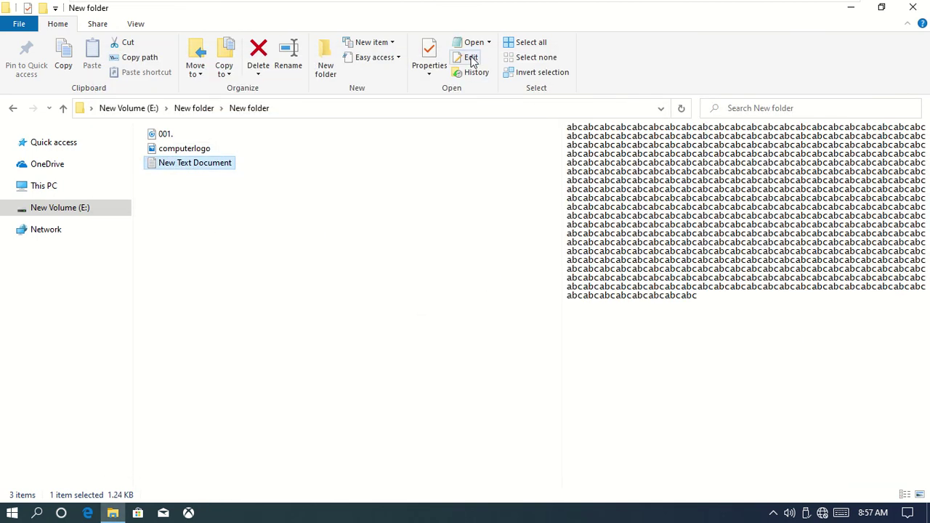
click(175, 135)
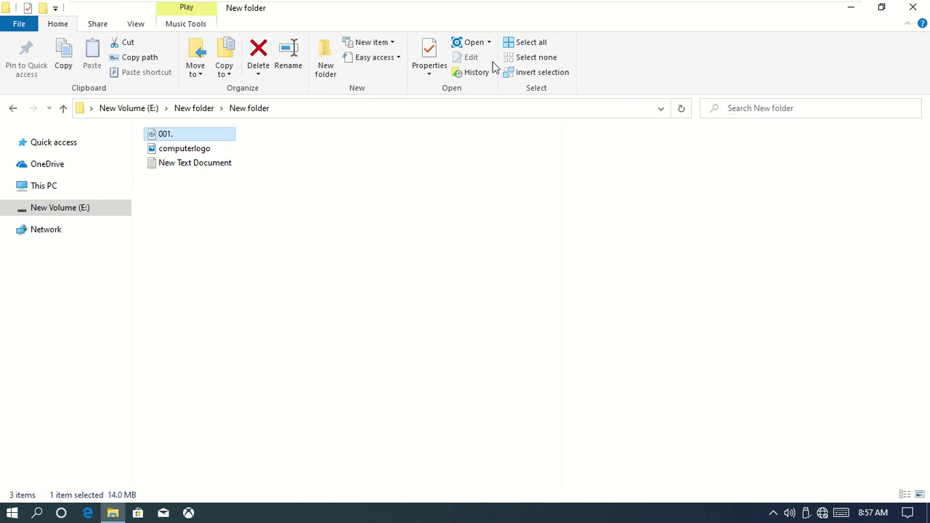
click(413, 222)
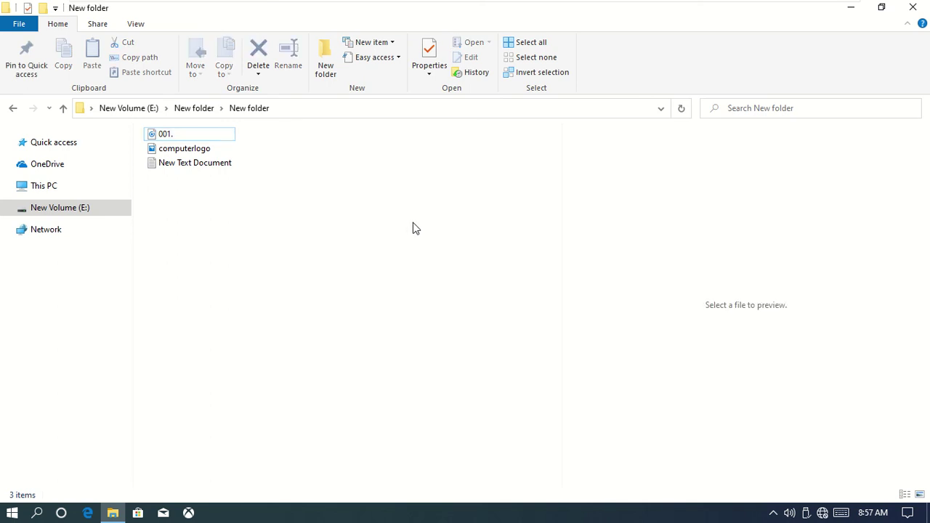
click(171, 134)
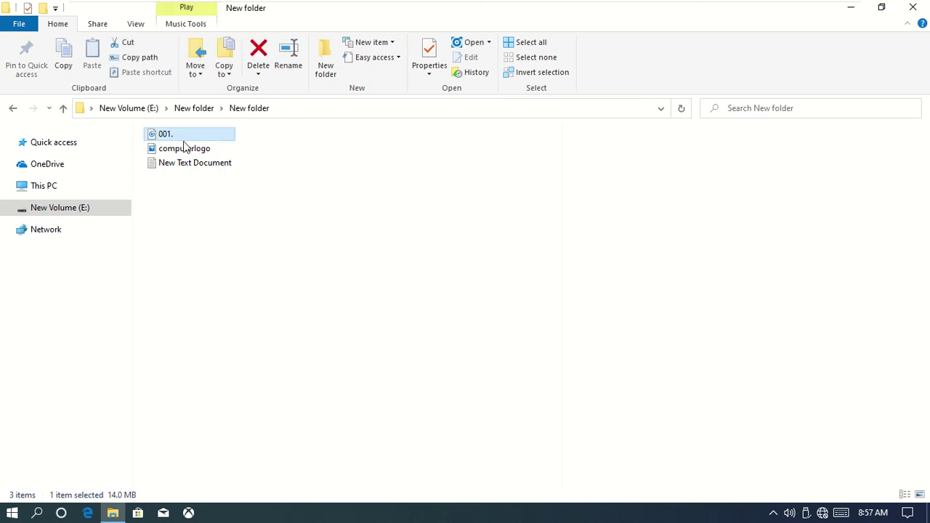
Step: Display the Share ribbon commands and examine which are available for 001., the folder, New Text Document and computerlogo
click(109, 24)
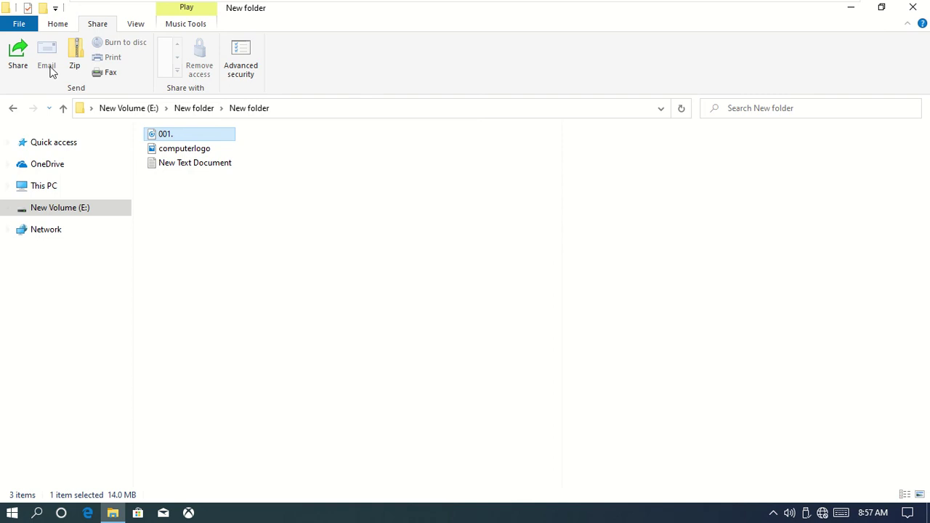
click(226, 193)
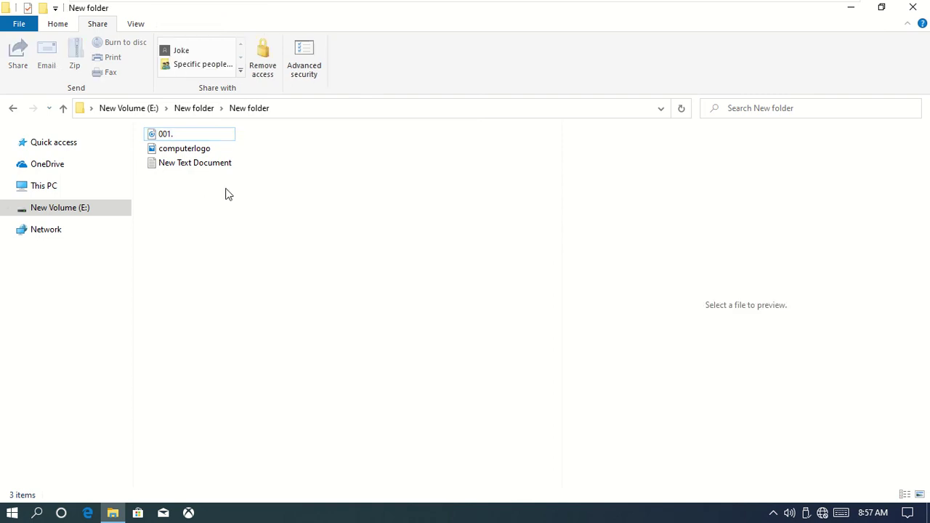
click(195, 164)
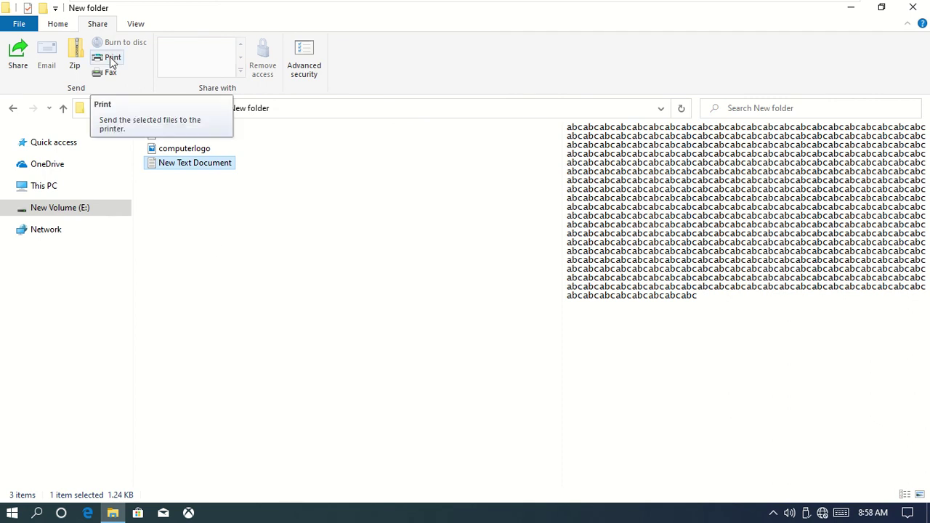
click(339, 279)
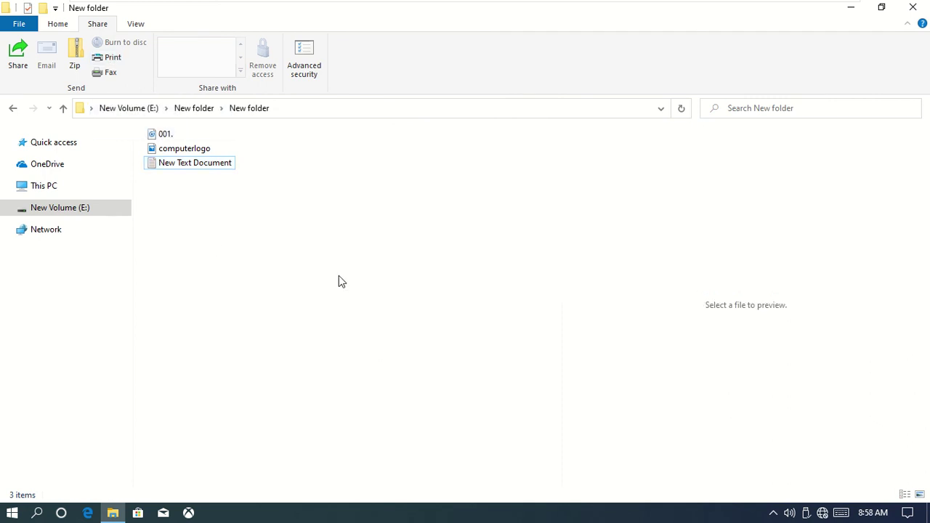
click(213, 150)
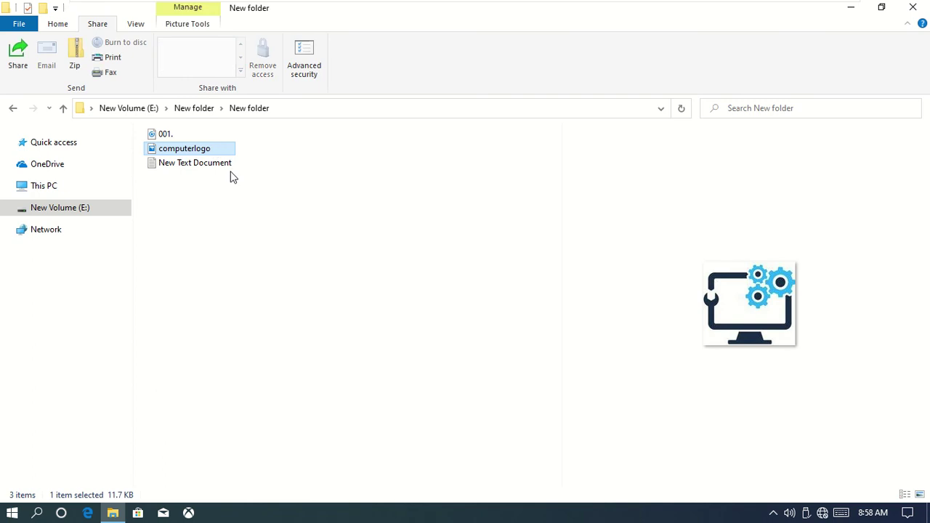
Step: Return to the parent New folder and view the computer's user accounts in the Start menu
click(192, 109)
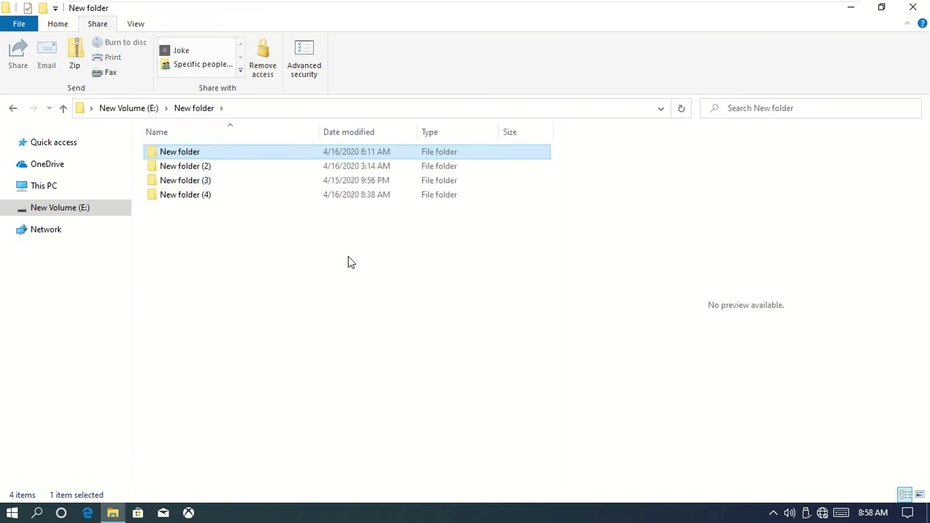
click(239, 73)
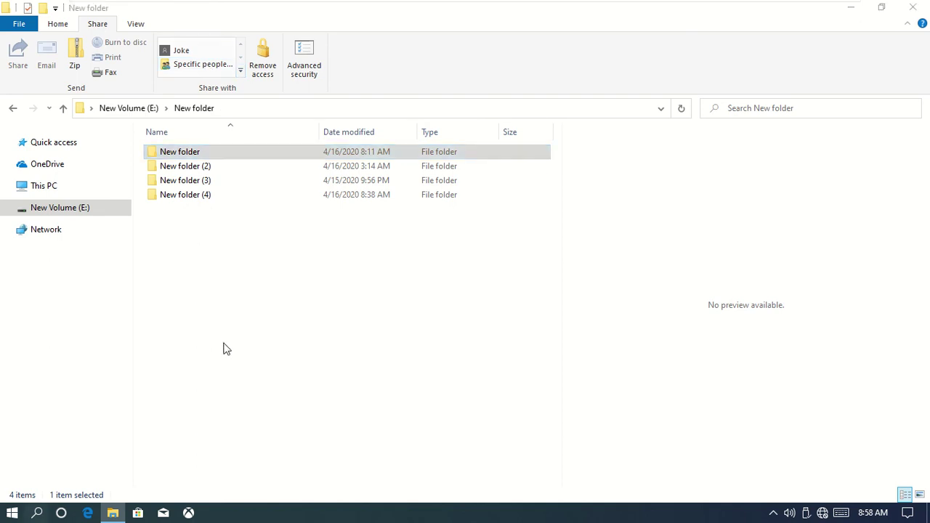
key(super)
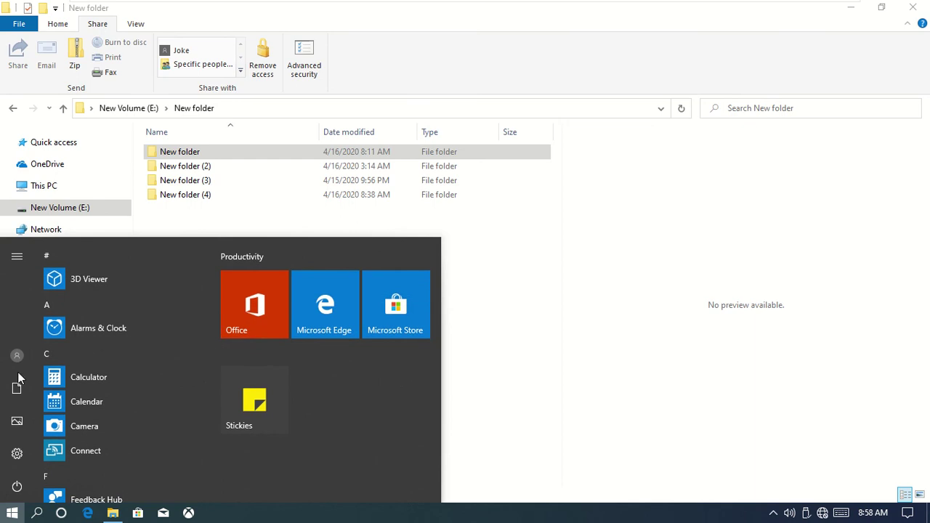
click(22, 354)
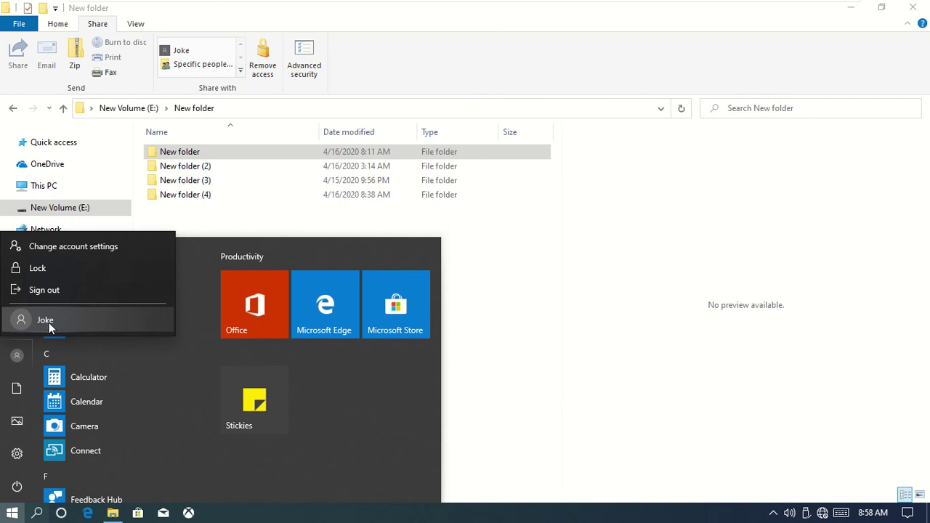
key(Escape)
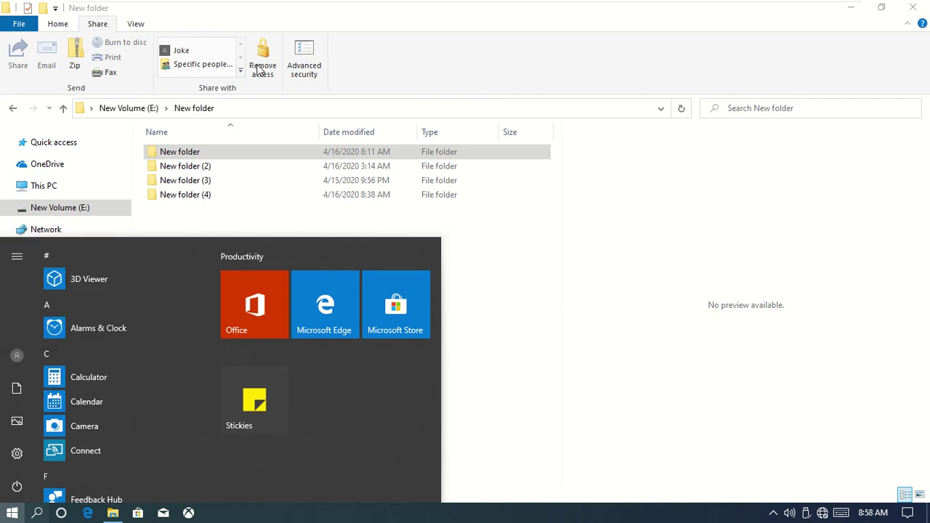
key(Escape)
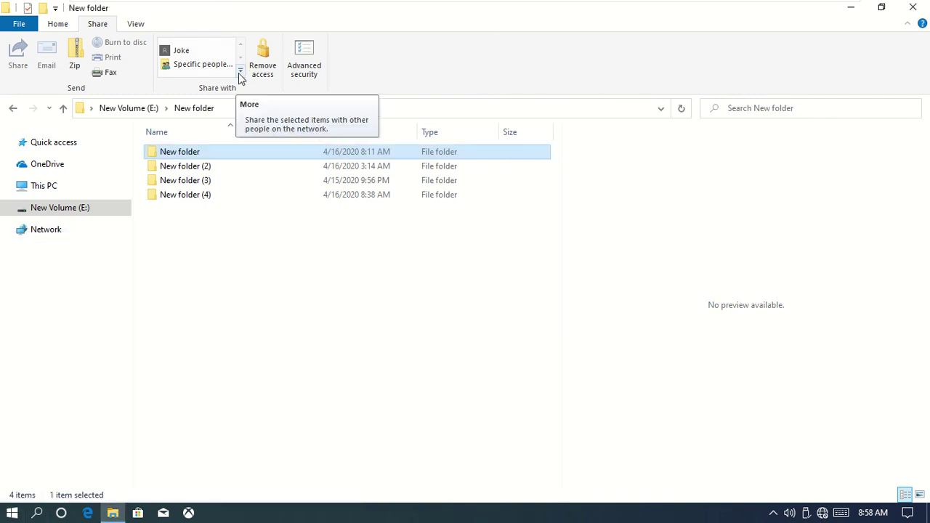
Step: Share the selected New folder over the network through the Specific people option, with only the owner account listed
click(239, 72)
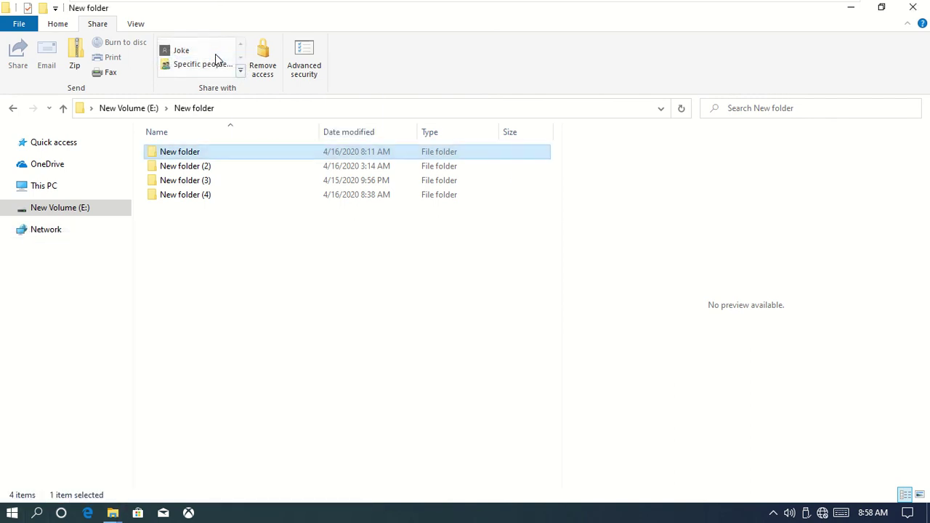
click(215, 57)
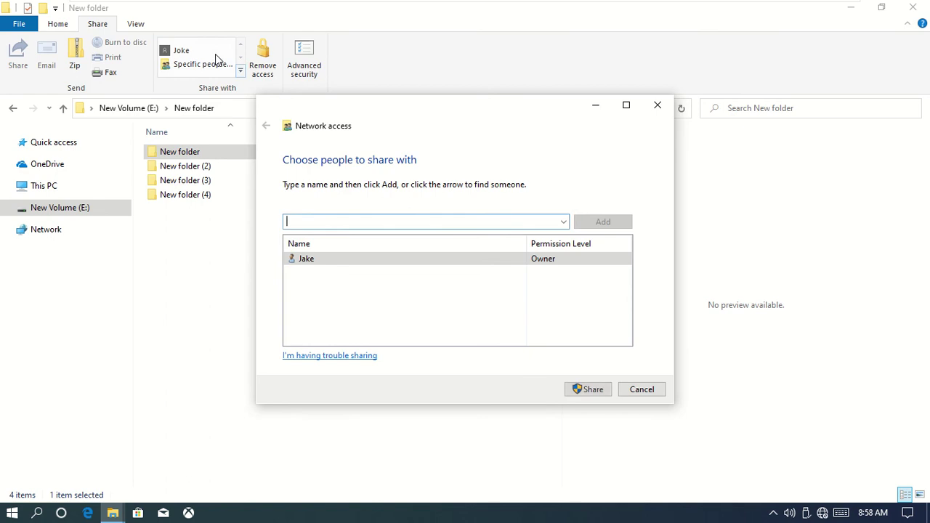
click(361, 255)
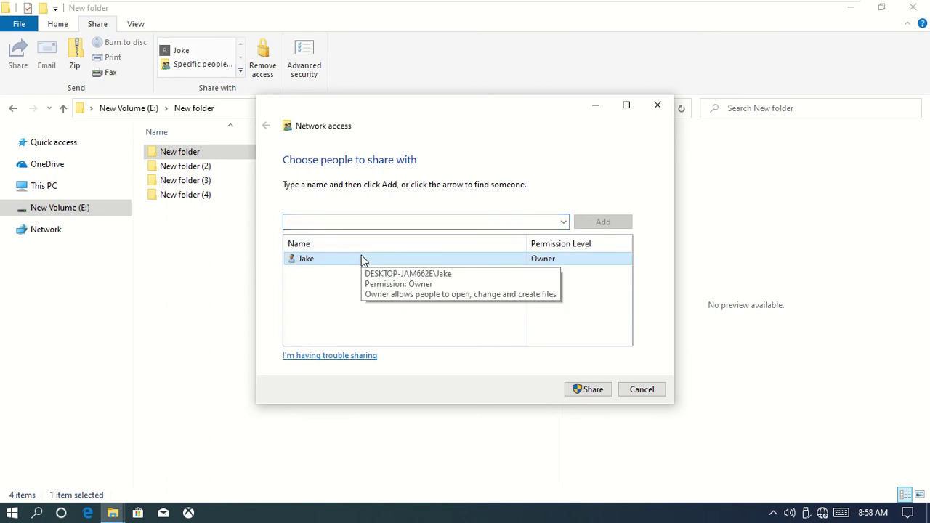
click(594, 390)
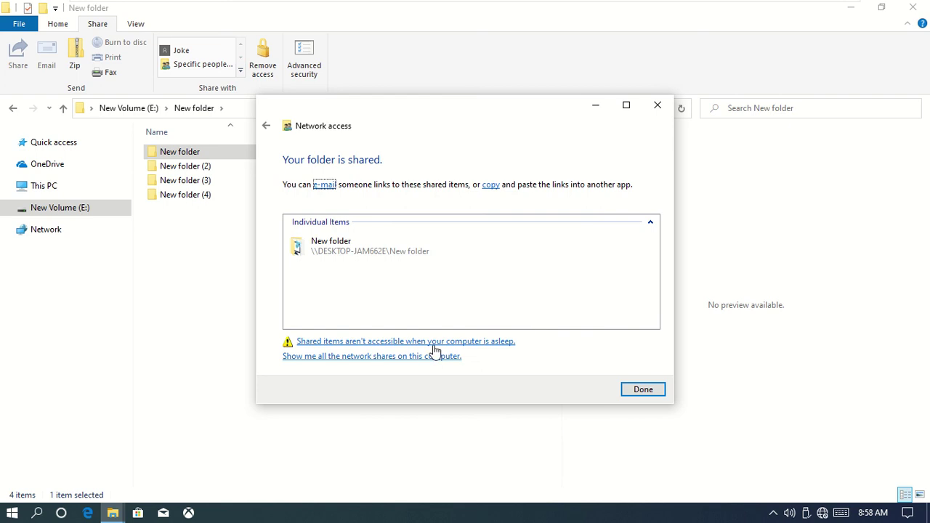
click(634, 391)
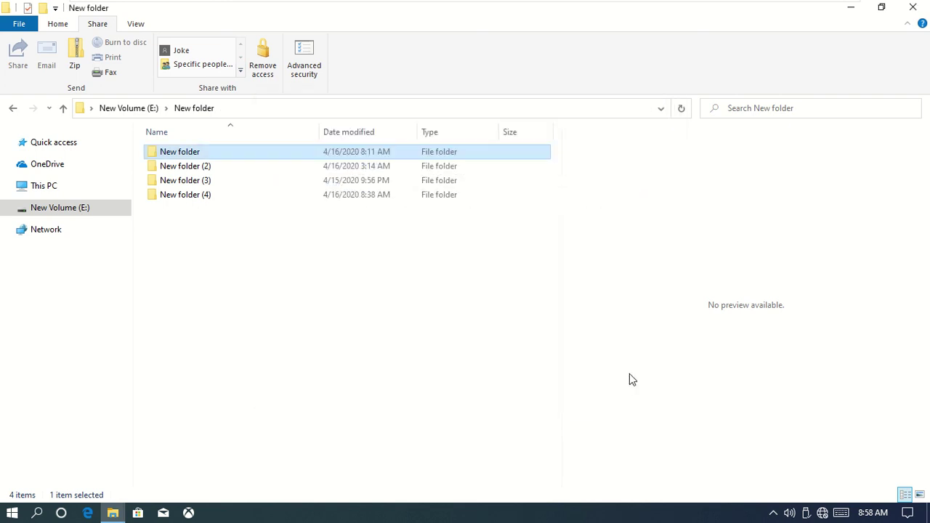
Step: Stop sharing the current folder with nothing inside it selected, and view its advanced security settings without changing them
click(332, 361)
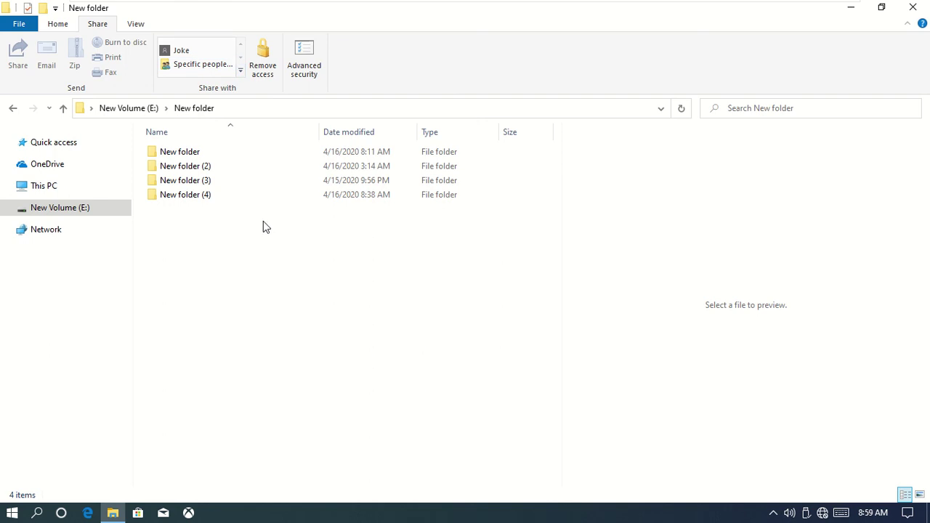
click(263, 56)
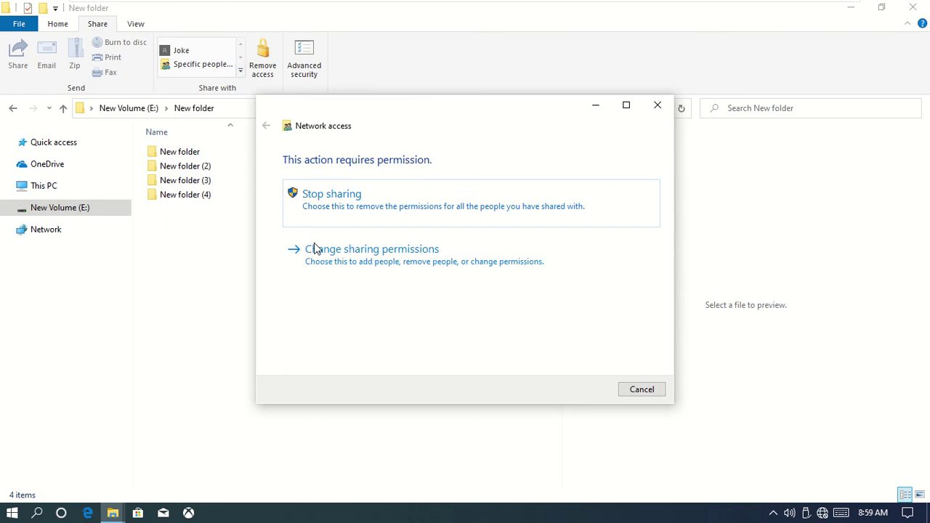
click(363, 216)
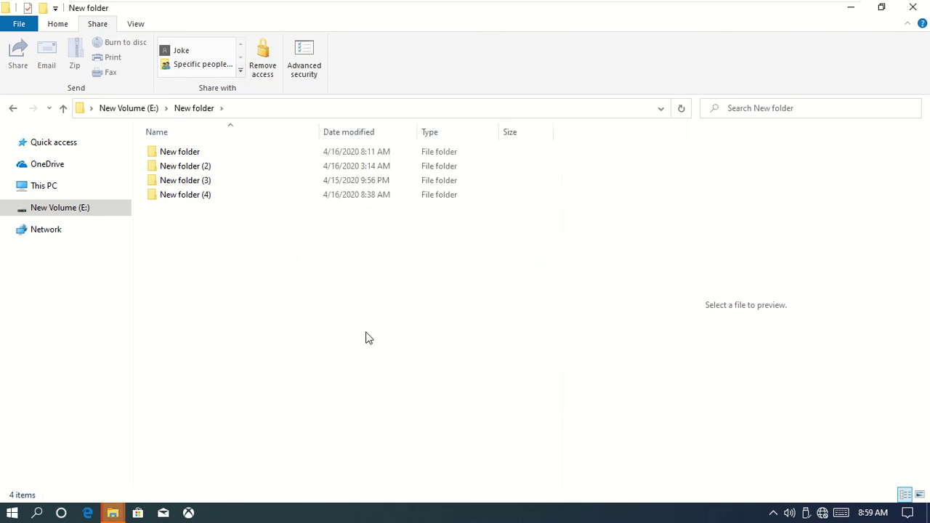
click(310, 67)
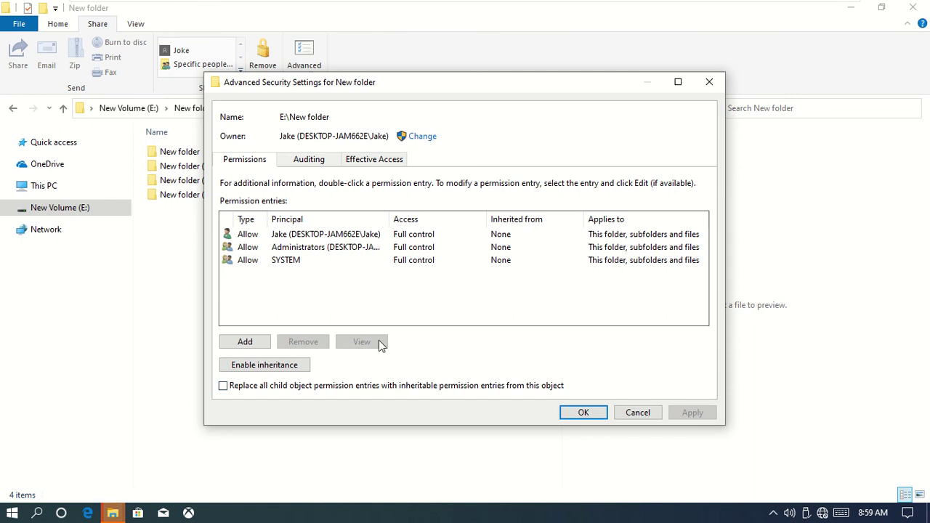
click(708, 84)
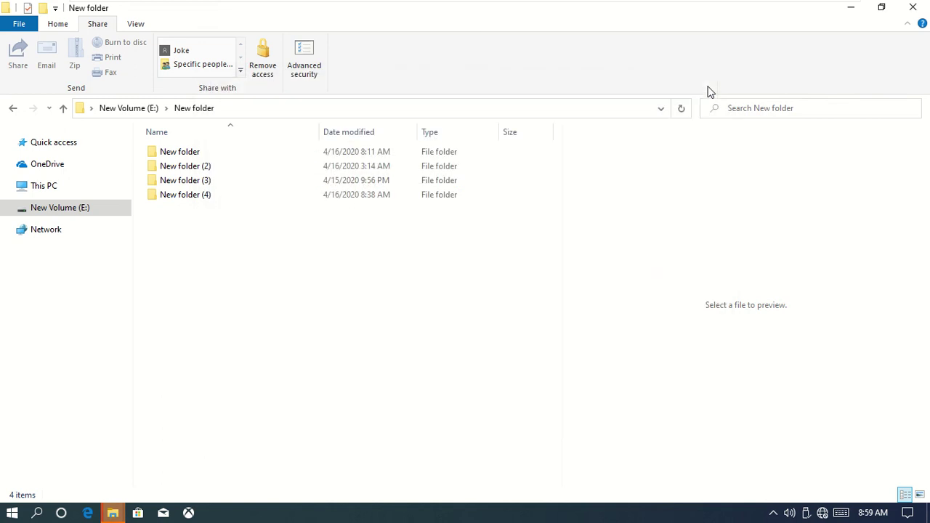
Step: Display the View ribbon commands and examine the Navigation pane options without changing any
click(131, 25)
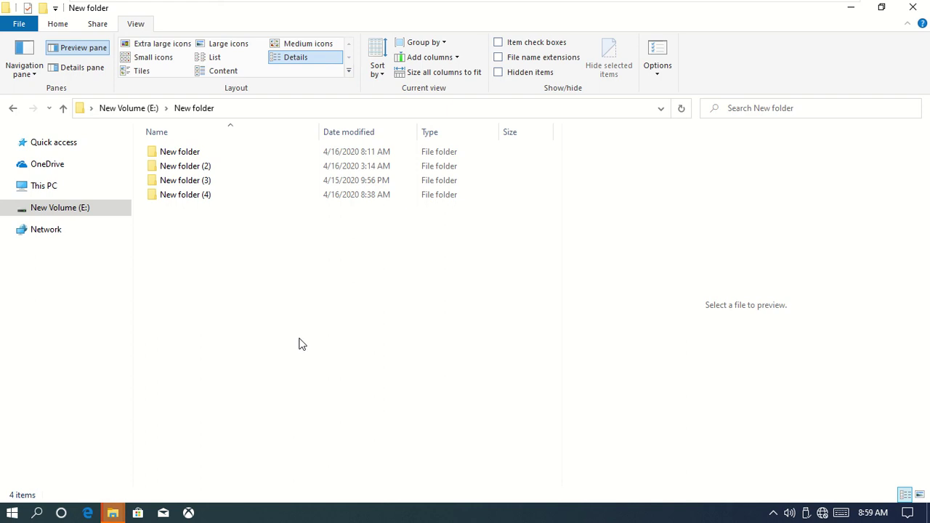
click(34, 77)
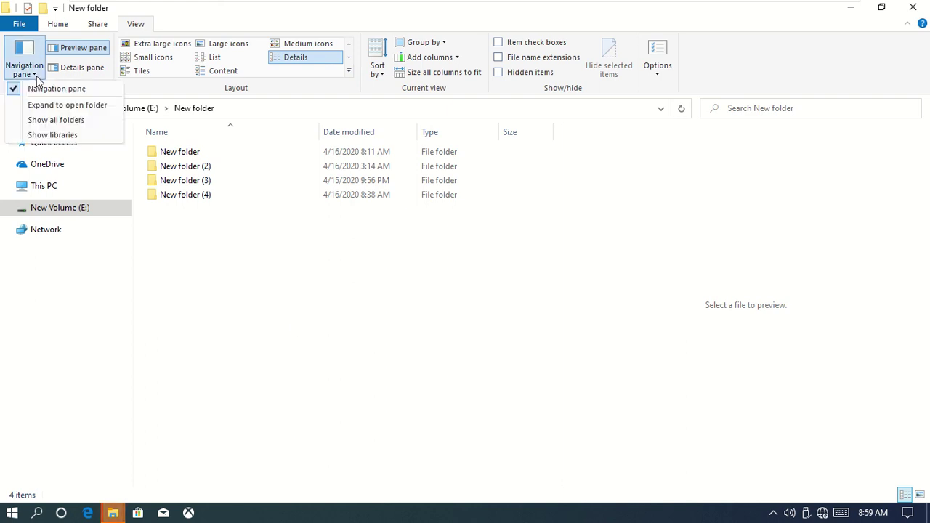
click(35, 75)
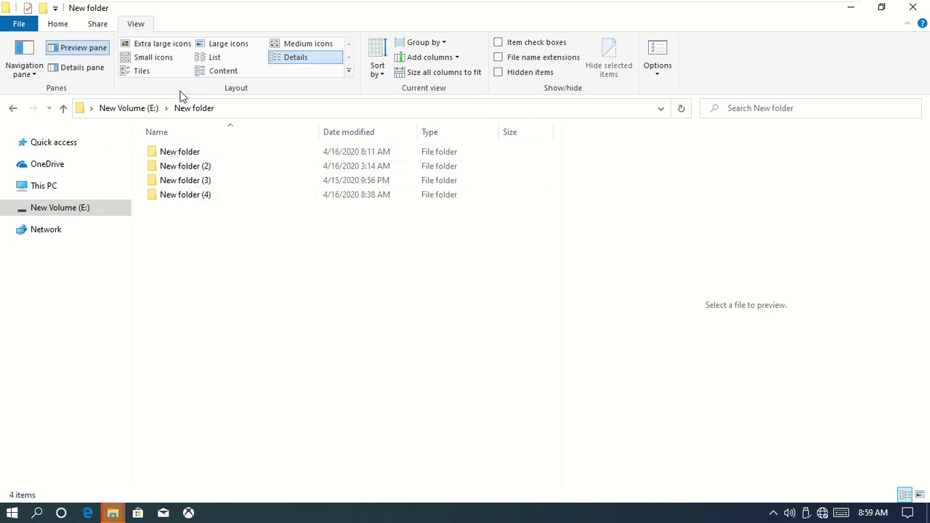
Step: Set the layout to Extra large icons for the folders, and for the files inside the first New folder
click(167, 48)
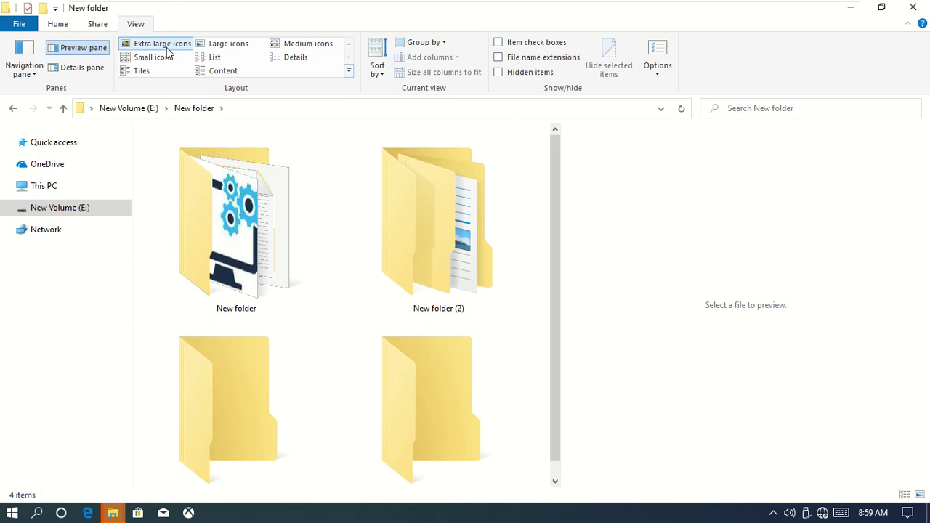
double_click(262, 231)
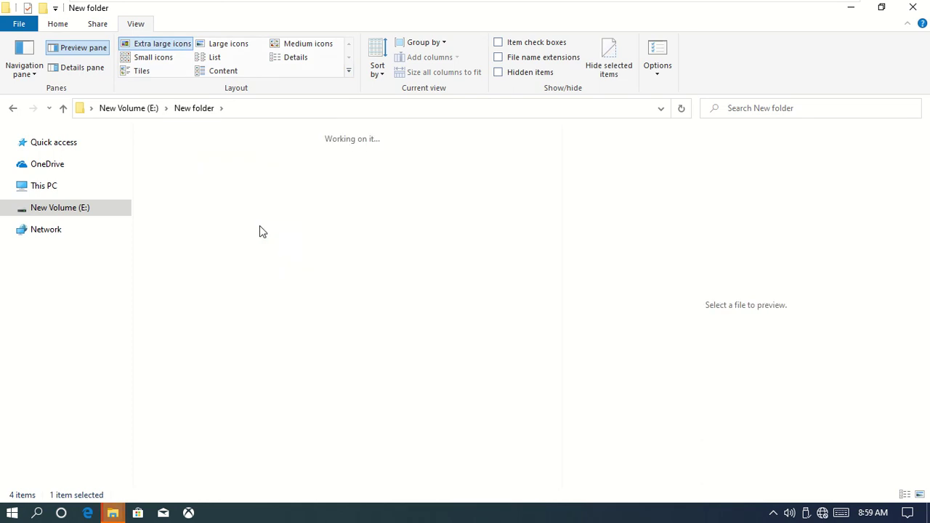
click(159, 45)
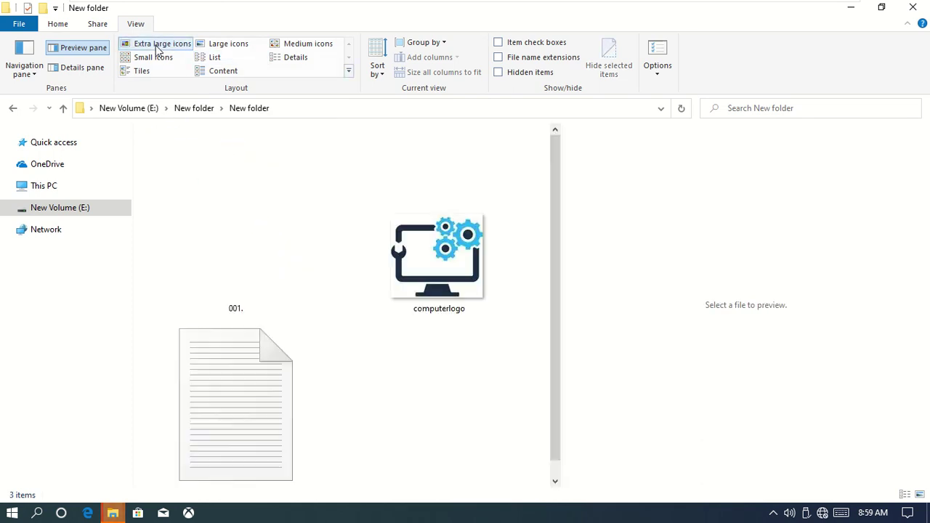
scroll(320, 323, down, 1)
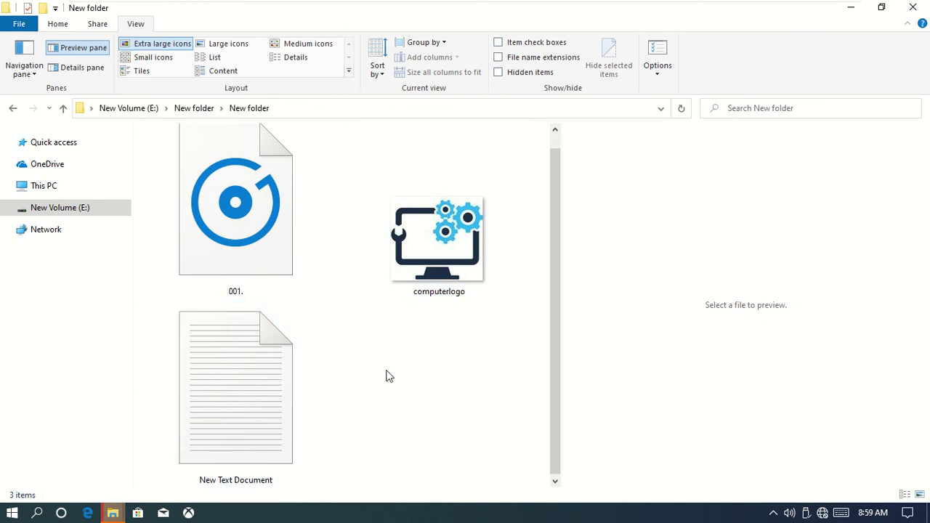
Step: Show the three files in the Details, Content and List layouts in turn, ending with List
click(299, 57)
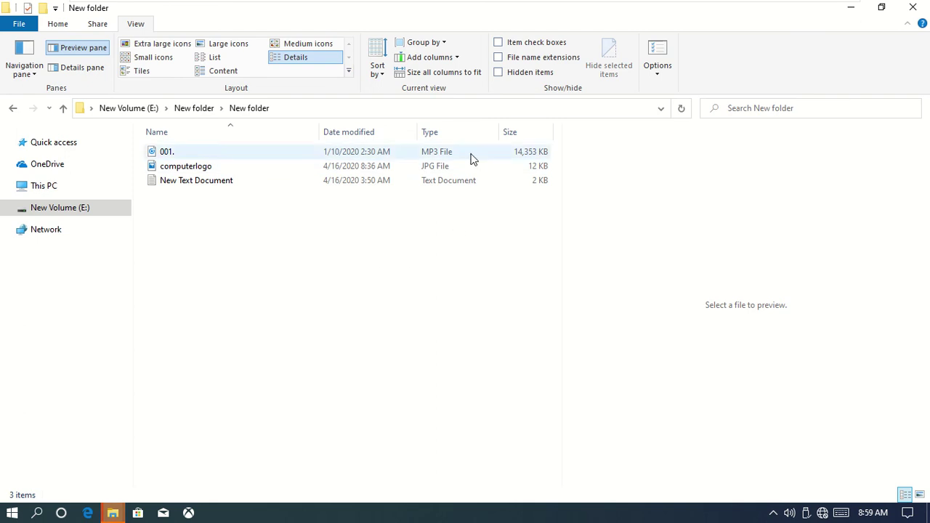
click(233, 72)
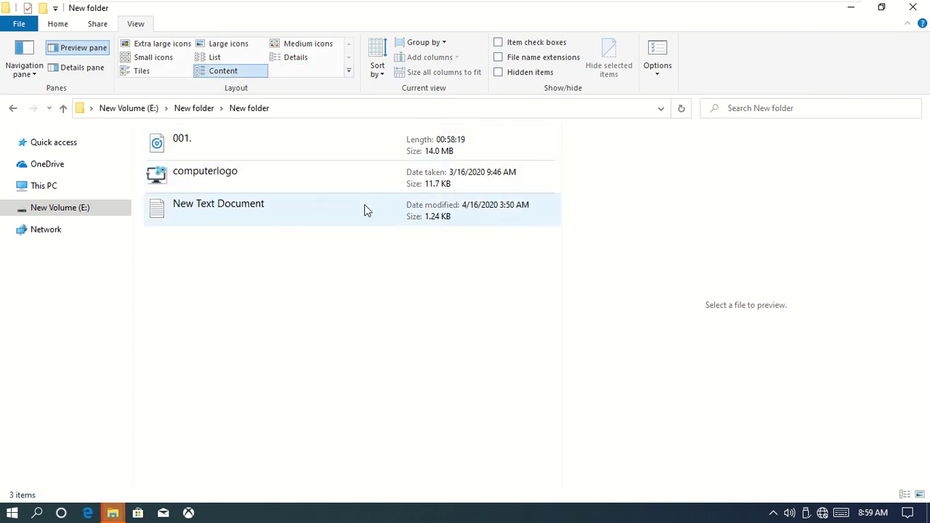
click(231, 61)
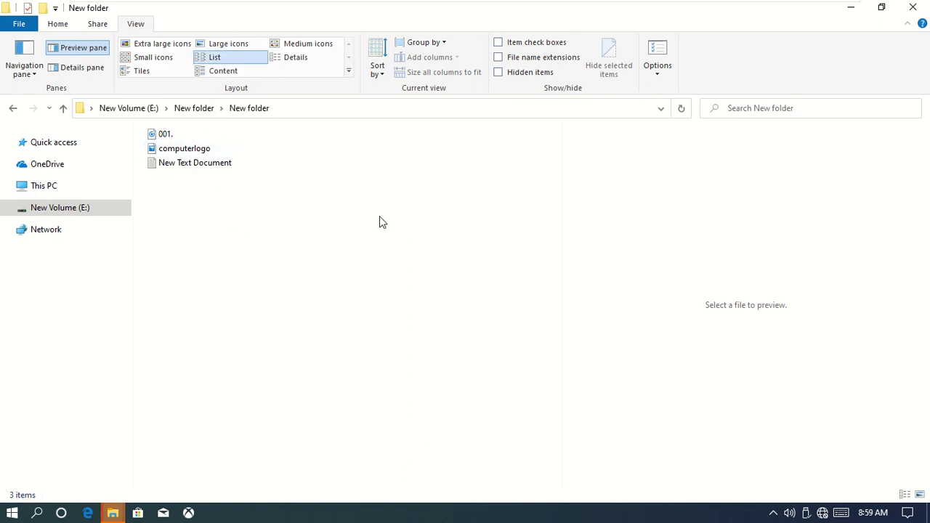
Step: Sort the files by Date modified, and return to sorting them by Name
click(384, 79)
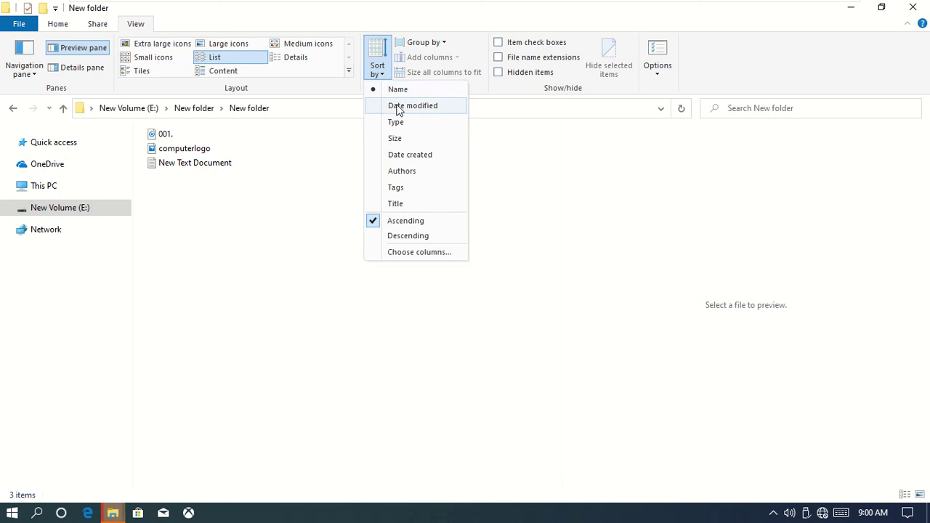
click(398, 106)
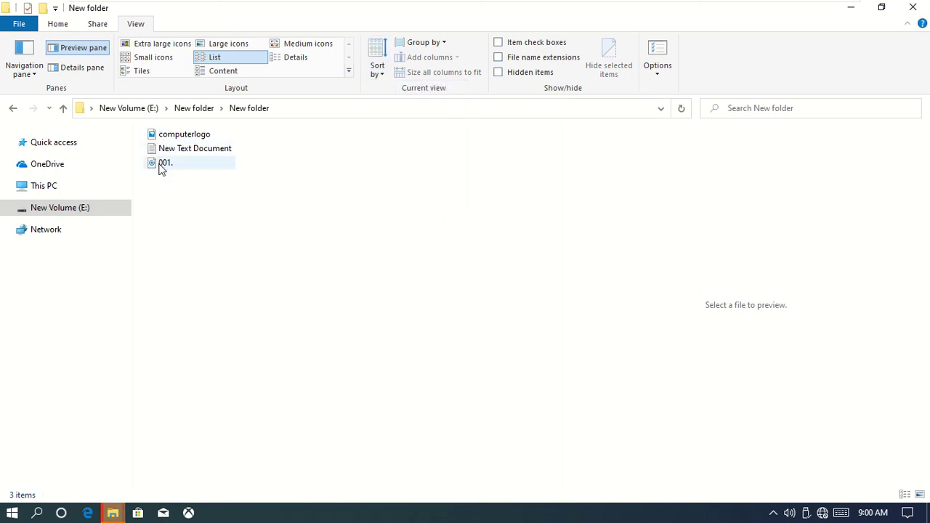
click(378, 72)
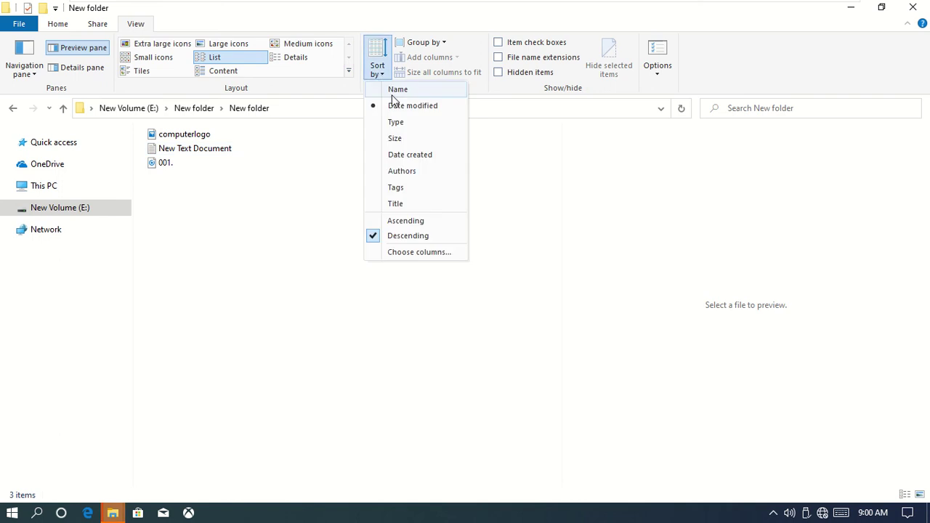
click(397, 89)
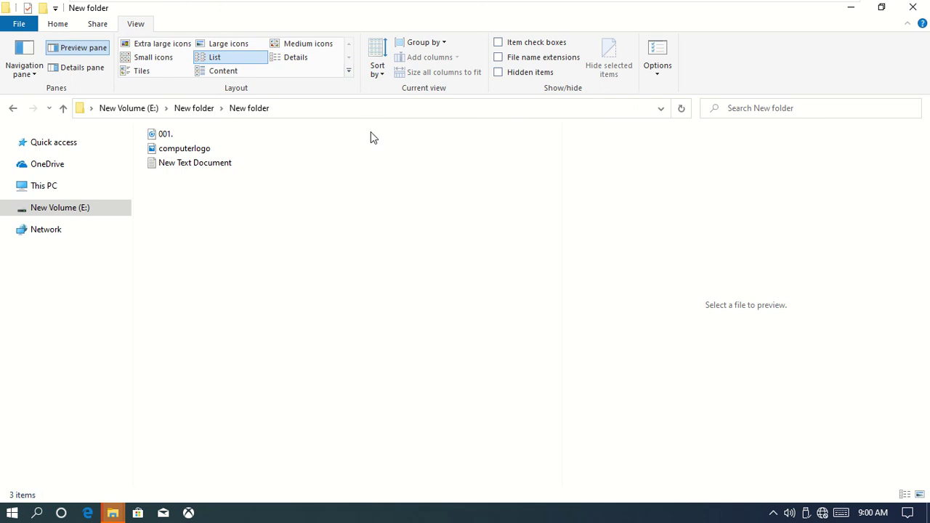
Step: Select 001. and group the files by Name, followed by Date modified
click(178, 134)
click(444, 42)
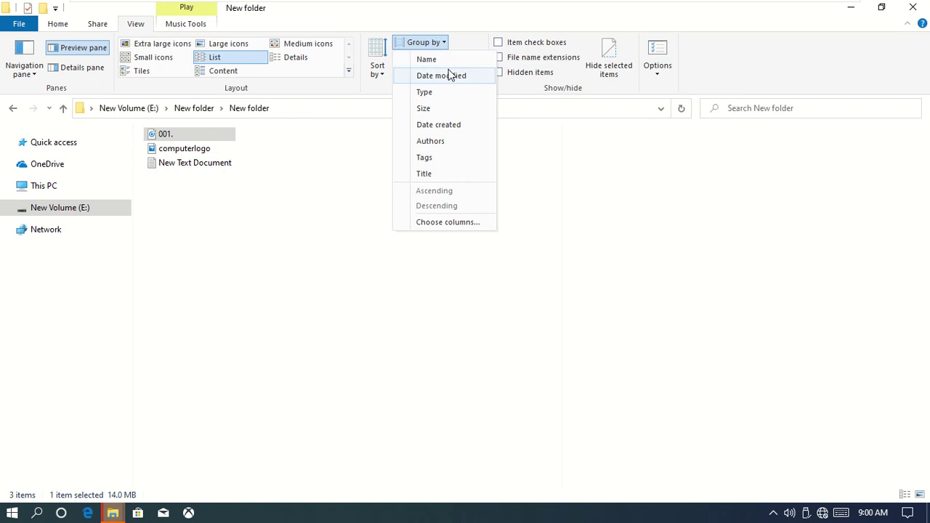
click(589, 193)
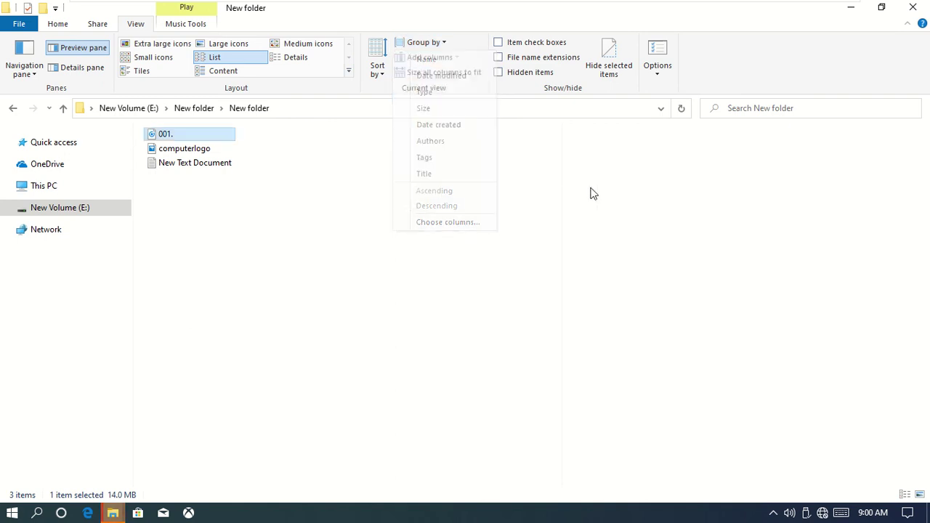
click(443, 43)
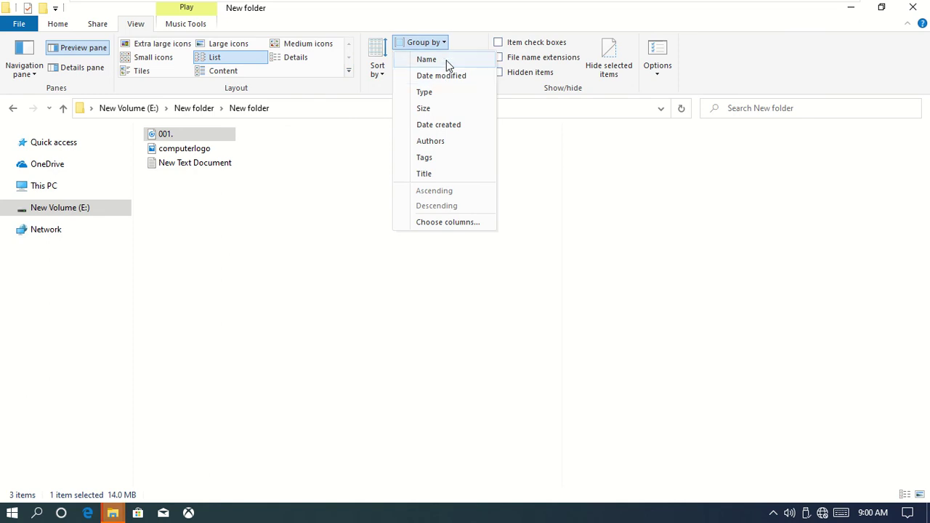
click(448, 65)
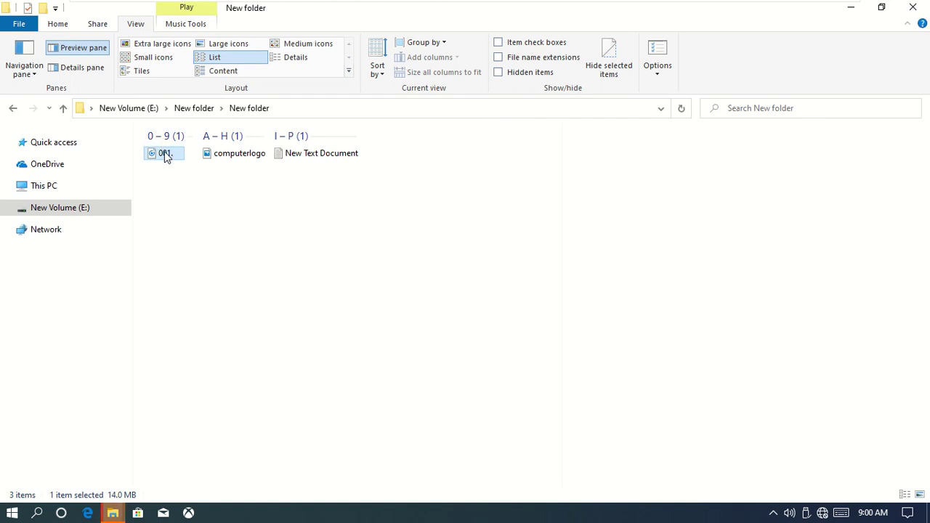
click(440, 45)
click(443, 75)
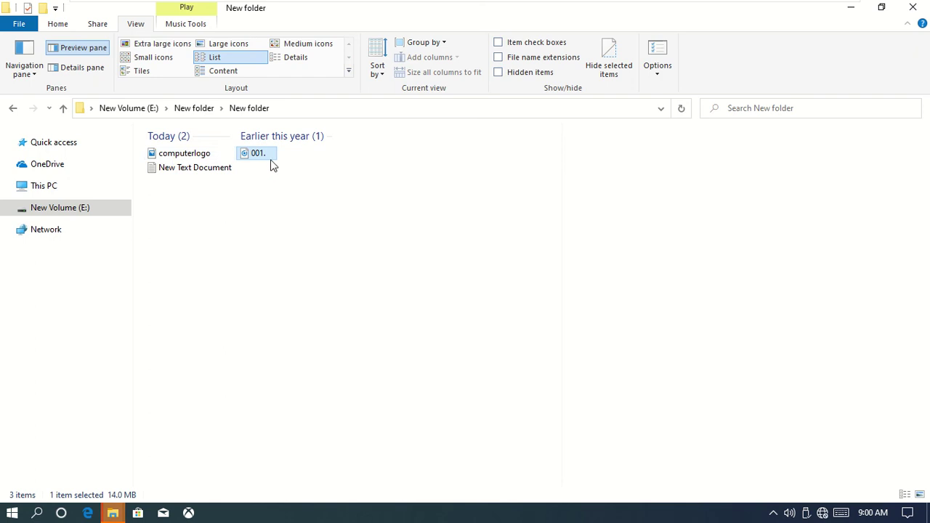
Step: Group the files by Name, and remove the grouping by choosing (None)
click(442, 43)
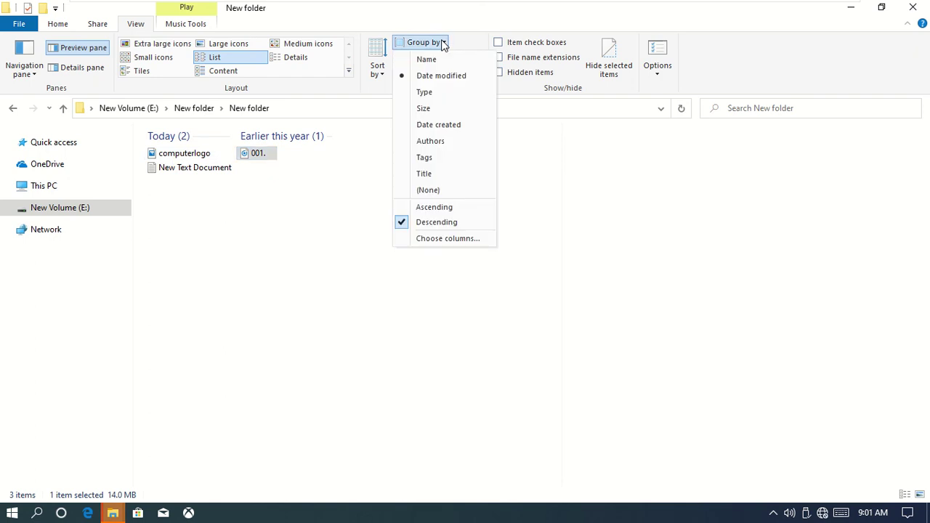
click(427, 59)
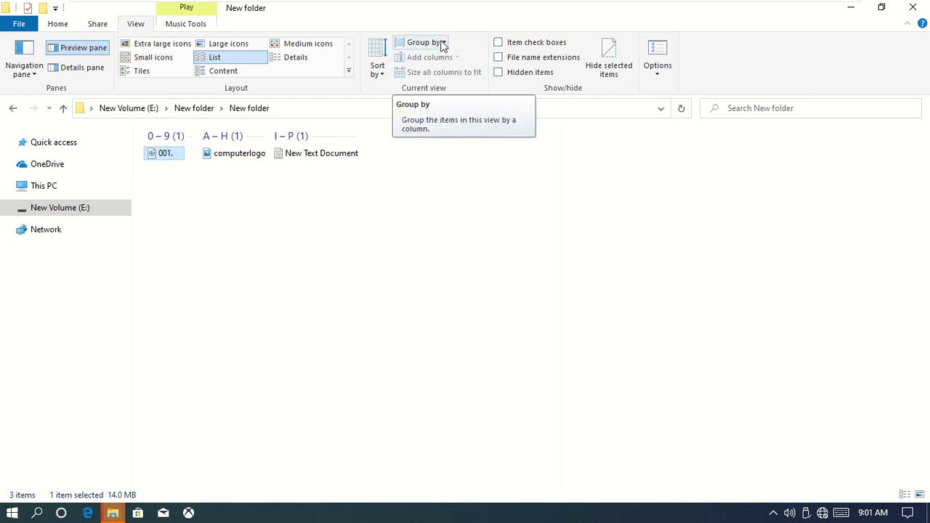
click(441, 45)
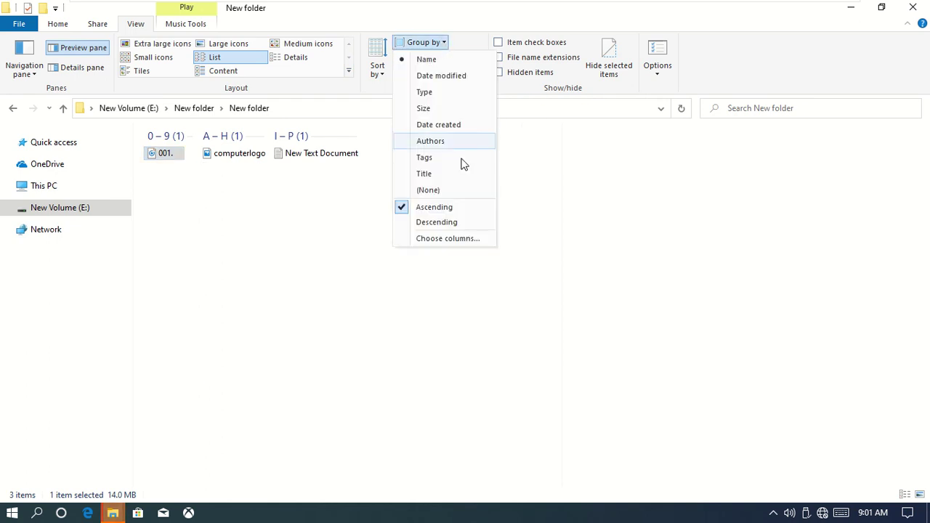
click(447, 191)
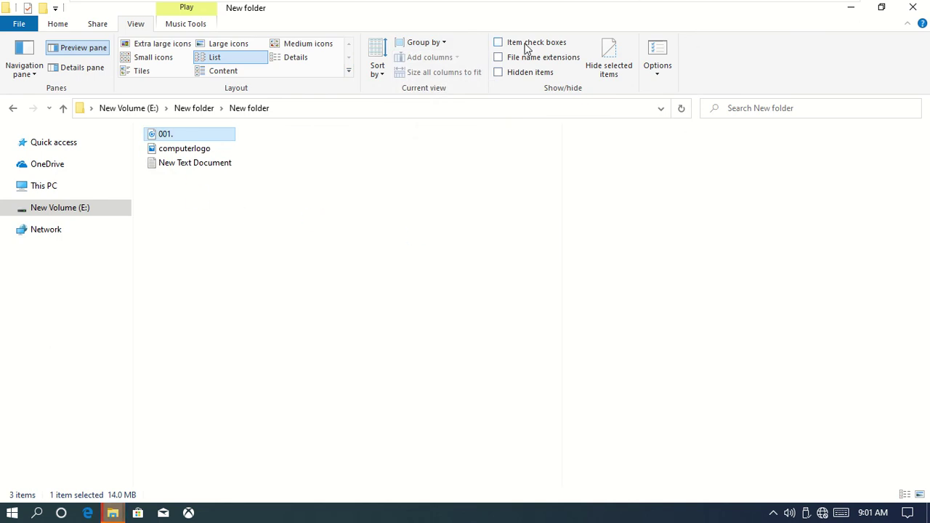
Step: Turn on item check boxes and tick computerlogo and New Text Document in addition to 001
click(498, 45)
click(151, 149)
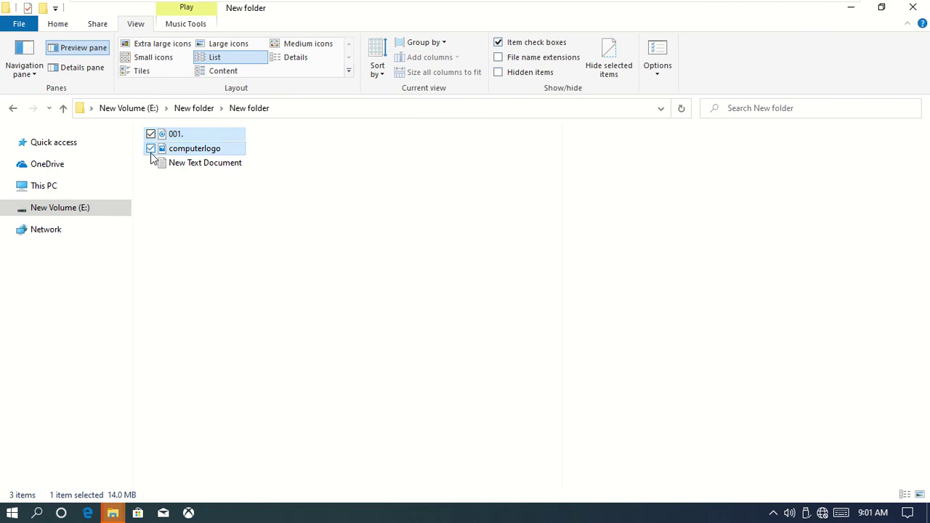
click(150, 162)
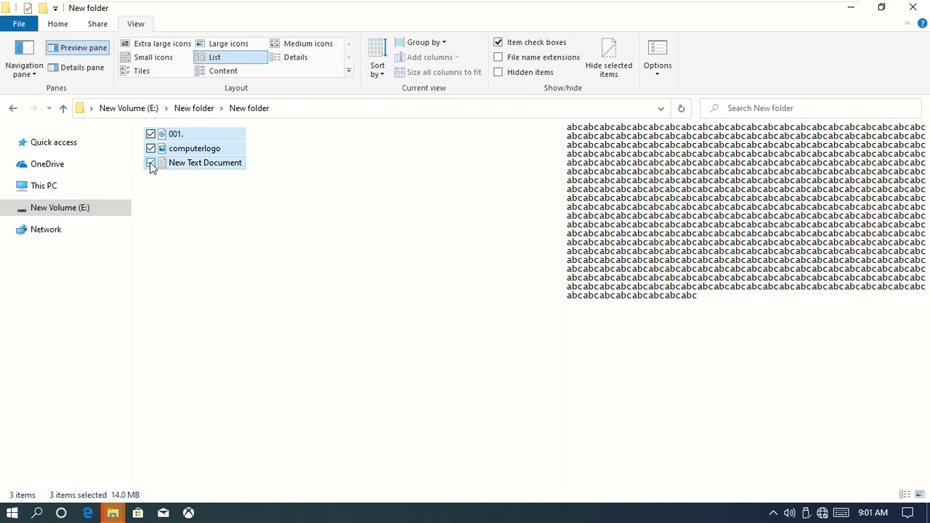
Step: Untick all three files and turn item check boxes off
click(151, 163)
click(151, 146)
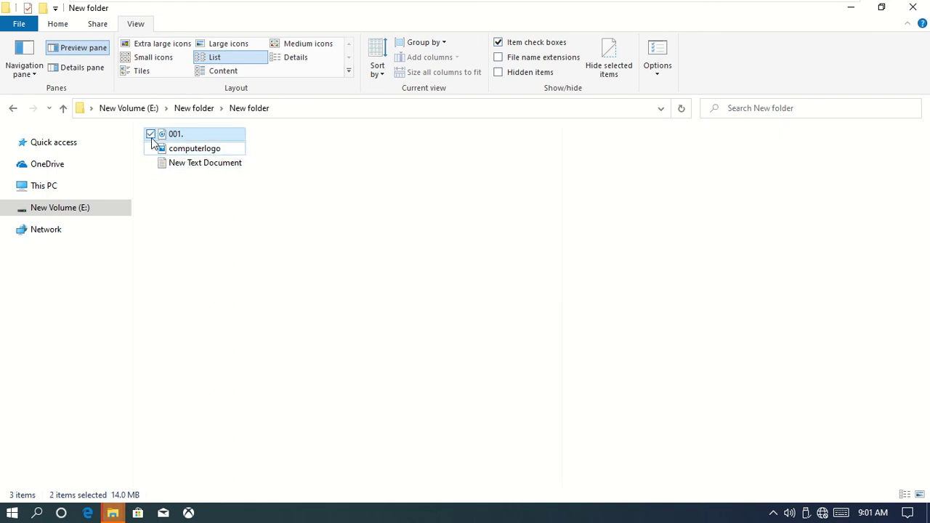
click(151, 135)
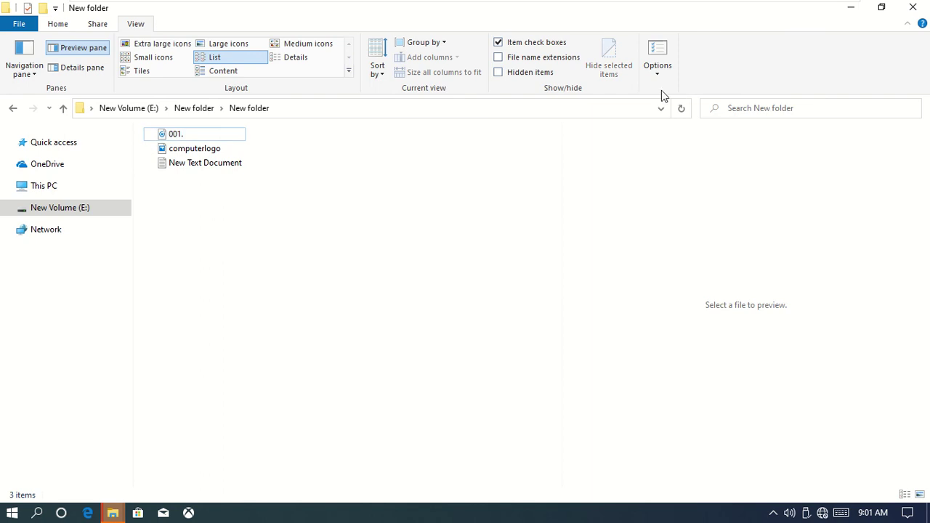
click(499, 42)
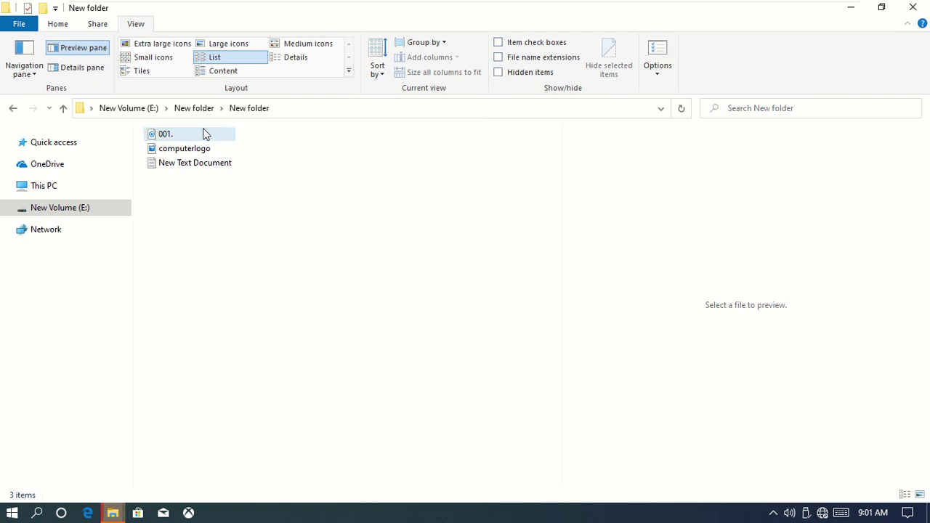
Step: Show the file name extensions and hide them again
mouse_move(218, 154)
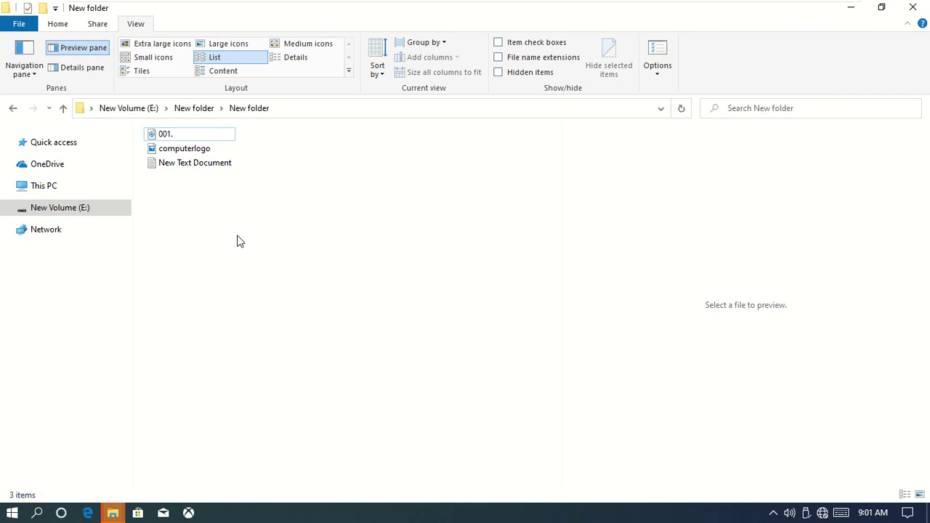
click(499, 57)
click(499, 58)
Step: Apply the Hidden attribute to computerlogo in its properties, and turn on the display of hidden items
click(186, 149)
right_click(186, 152)
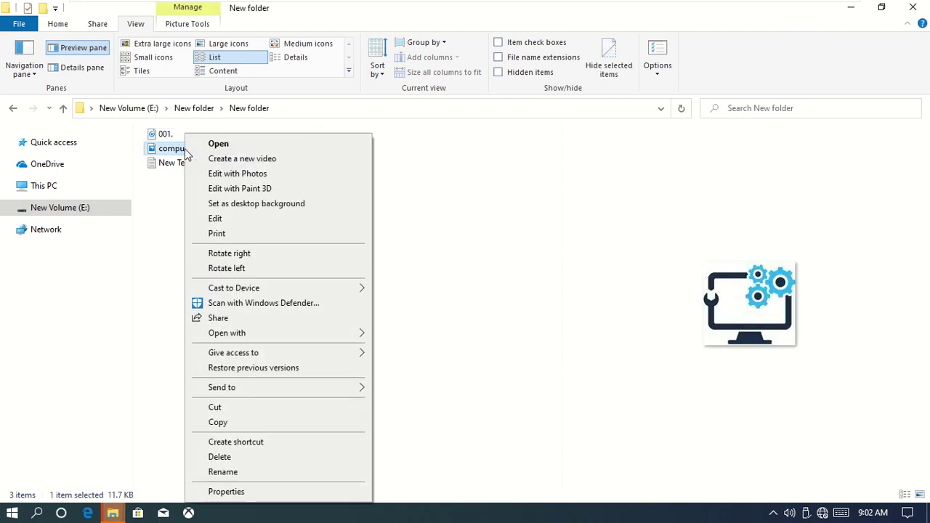
click(226, 492)
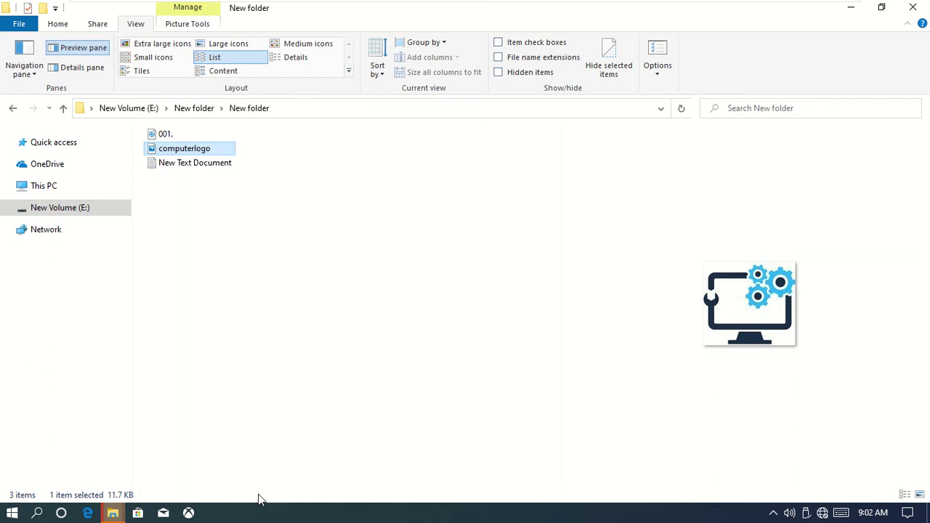
click(312, 407)
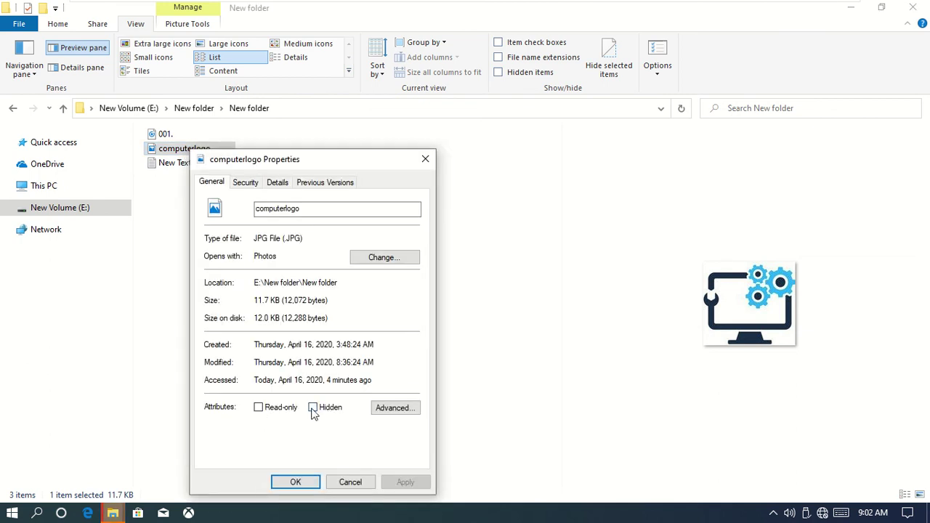
click(414, 481)
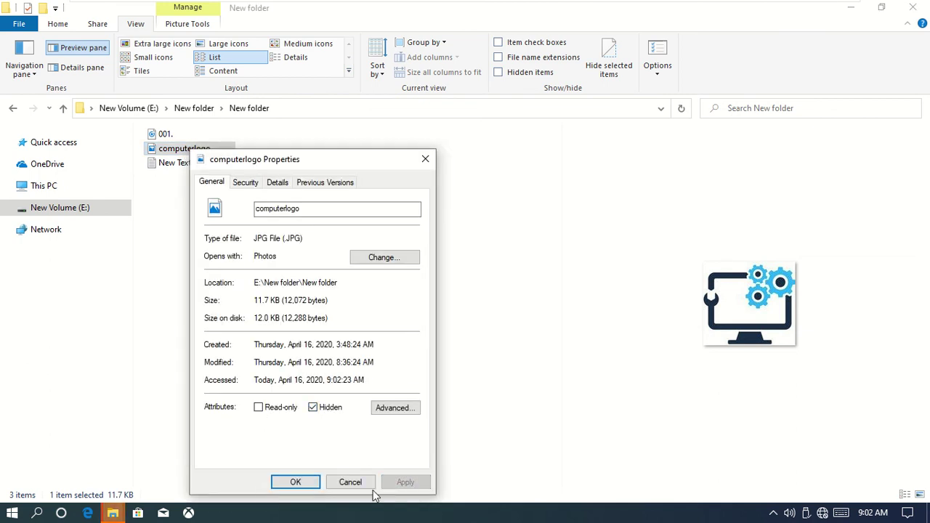
click(295, 482)
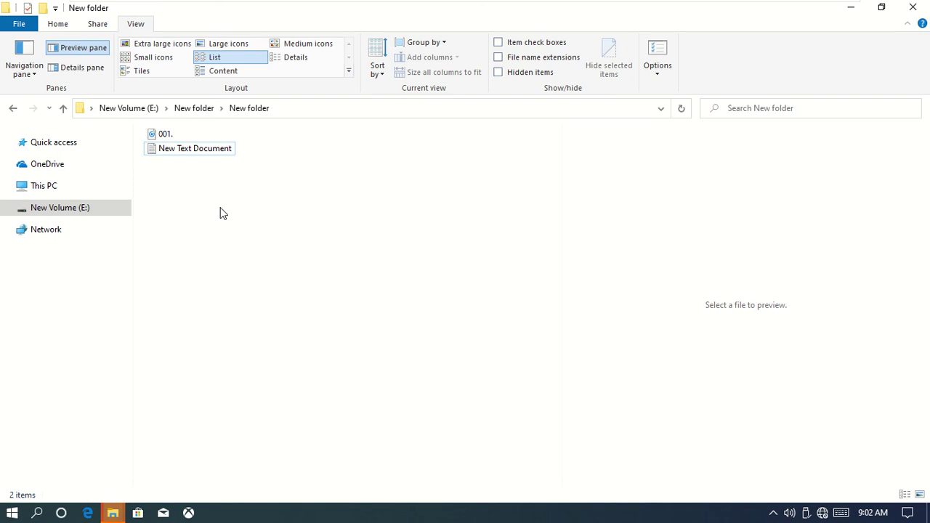
click(498, 72)
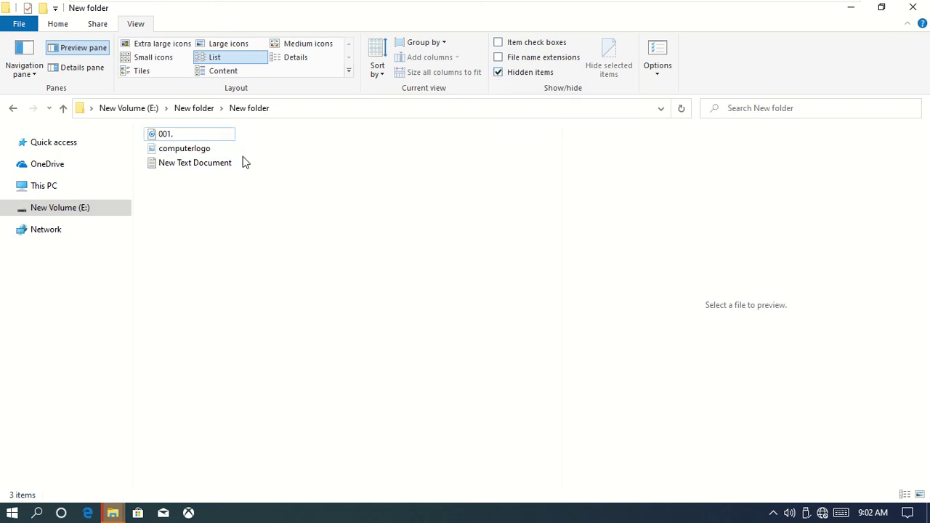
Step: Remove the Hidden attribute from computerlogo in its properties, and close the File Explorer window
click(188, 154)
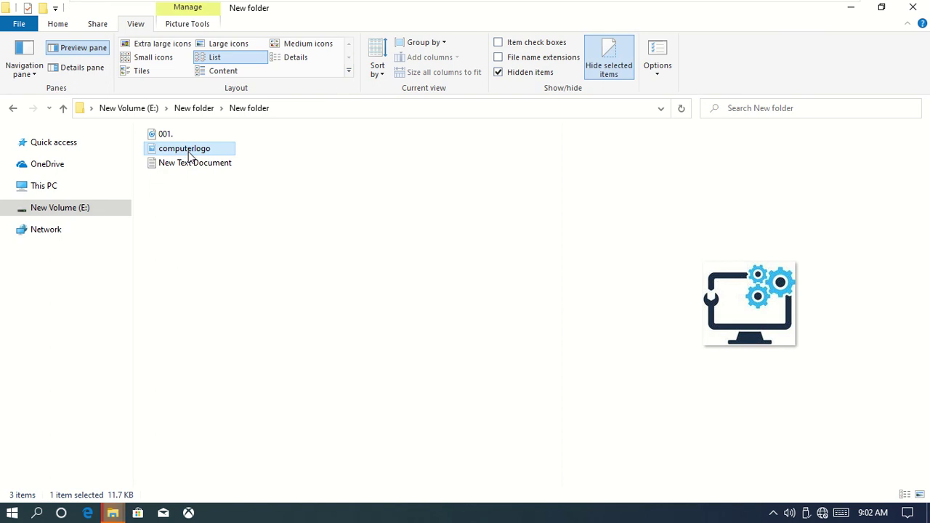
right_click(188, 155)
click(234, 494)
click(316, 407)
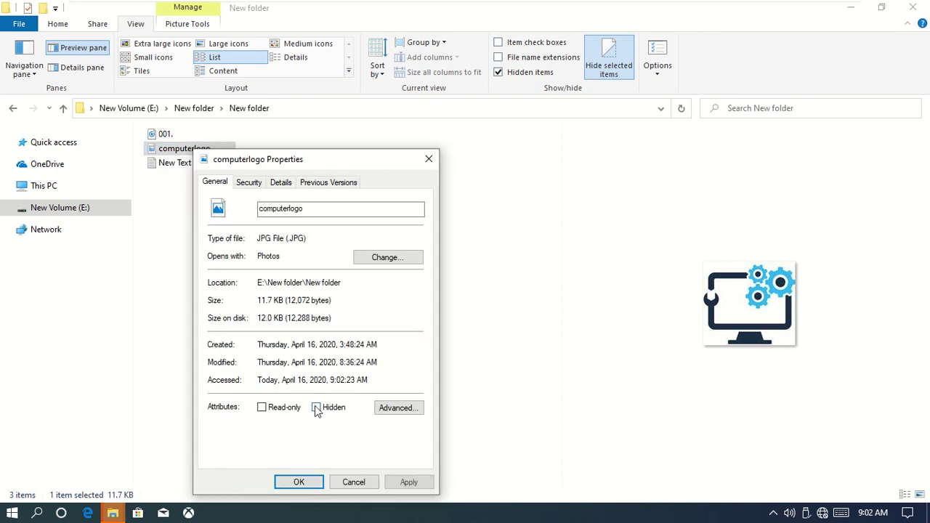
click(409, 481)
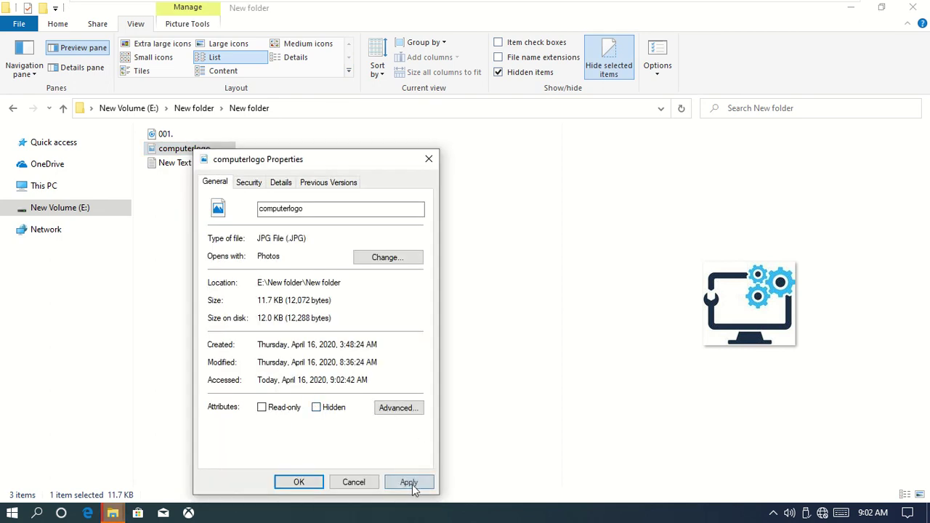
click(300, 481)
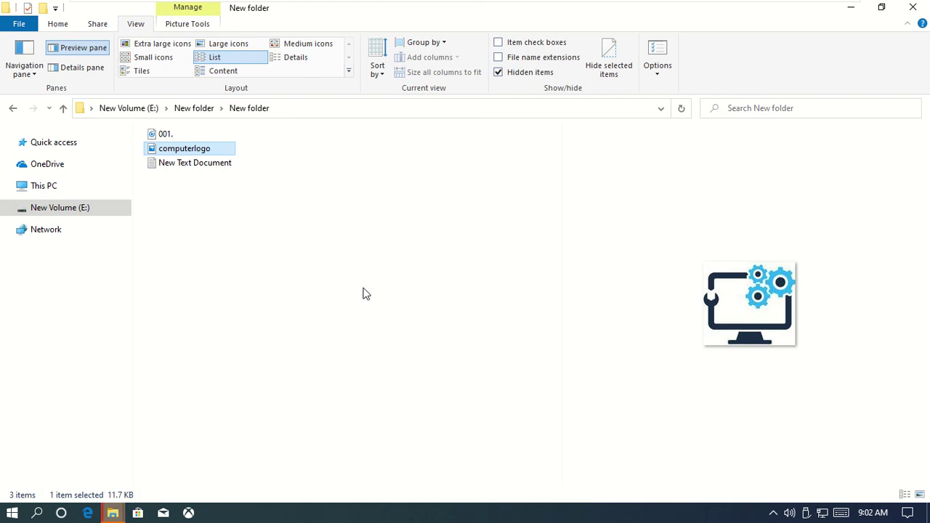
click(354, 302)
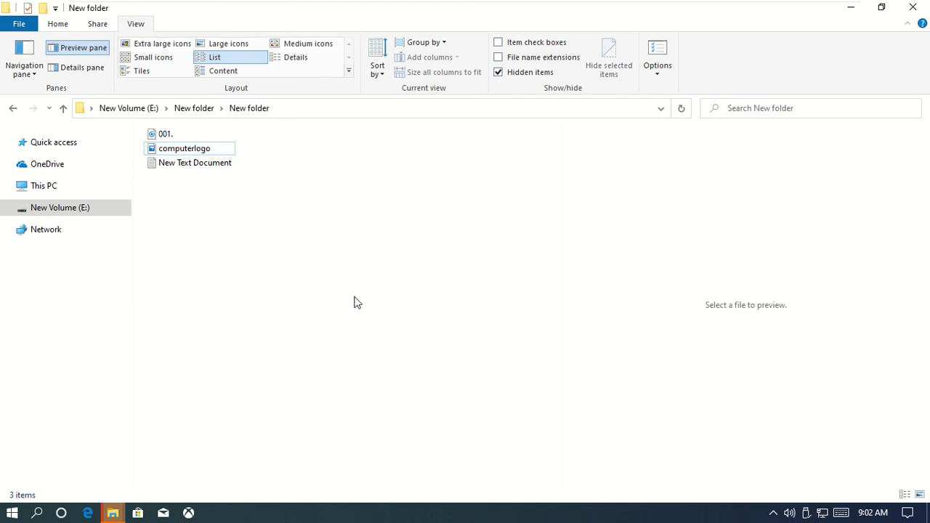
click(912, 7)
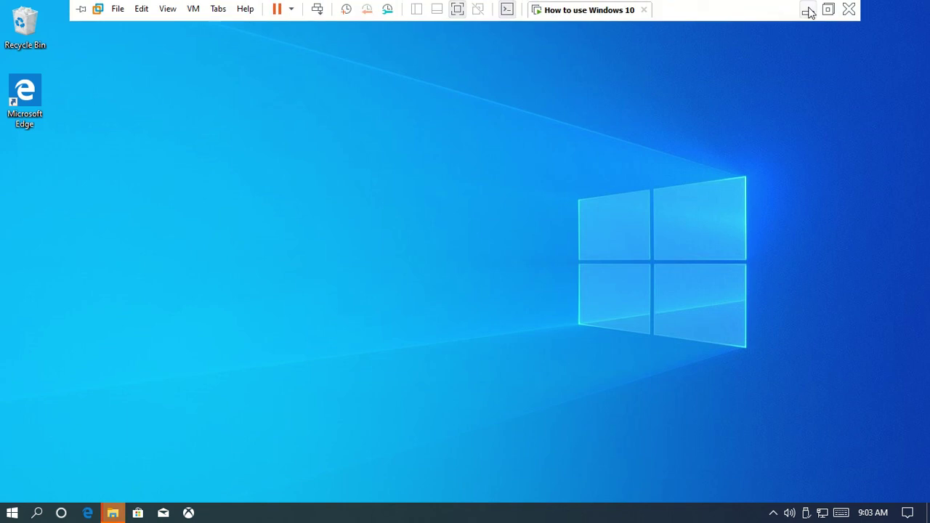